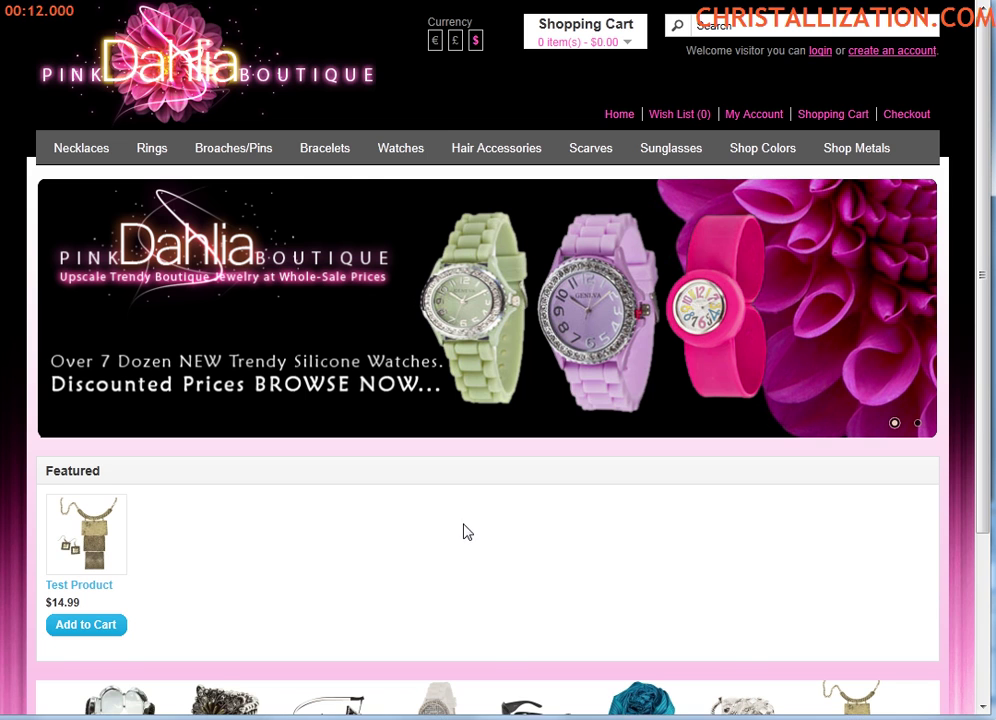
Step: Scroll the admin dashboard down and back up to check its empty orders and sales
scroll(465, 535, down, 3)
scroll(465, 530, up, 3)
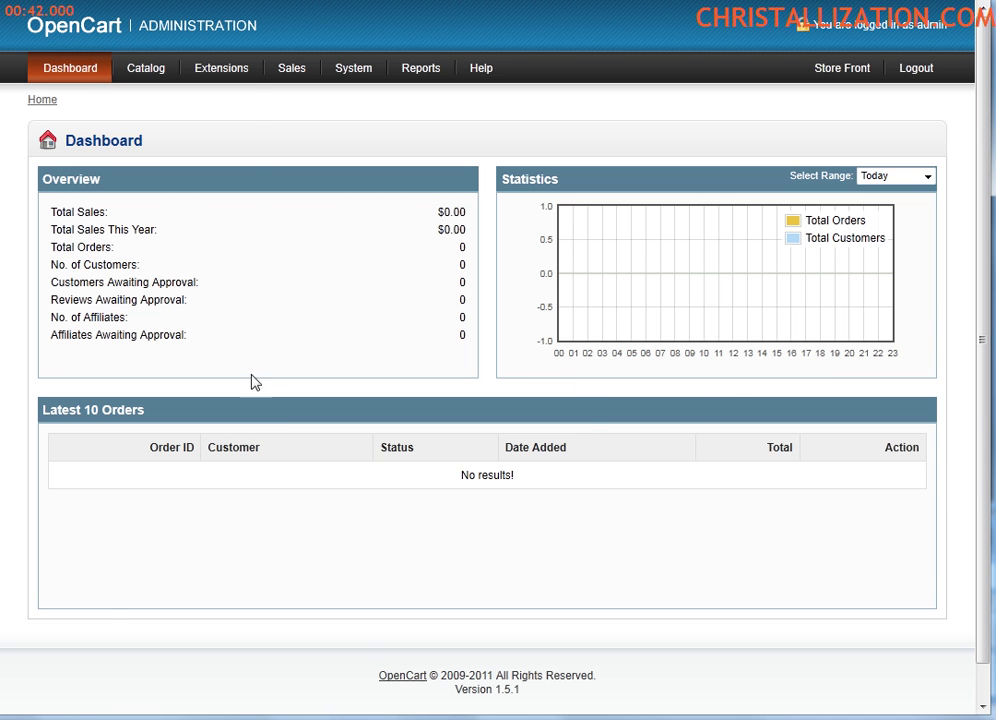
Step: Drop open the Catalog menu in the admin top bar
mouse_move(130, 70)
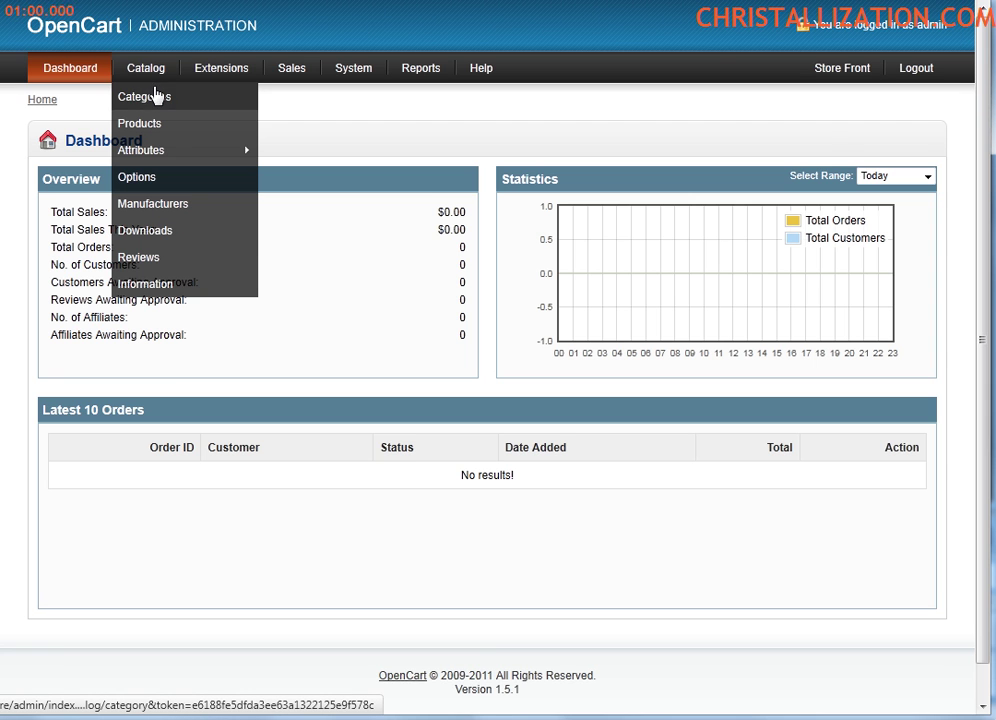
Step: Visit the Categories, Products and Attributes lists from the Catalog menu
click(153, 97)
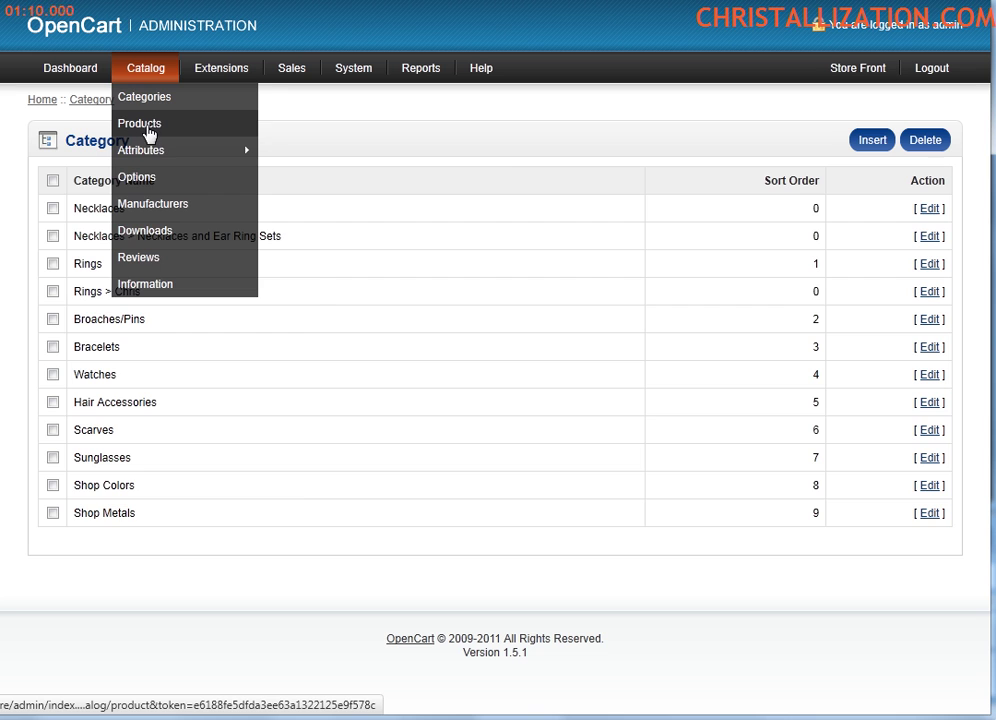
click(147, 127)
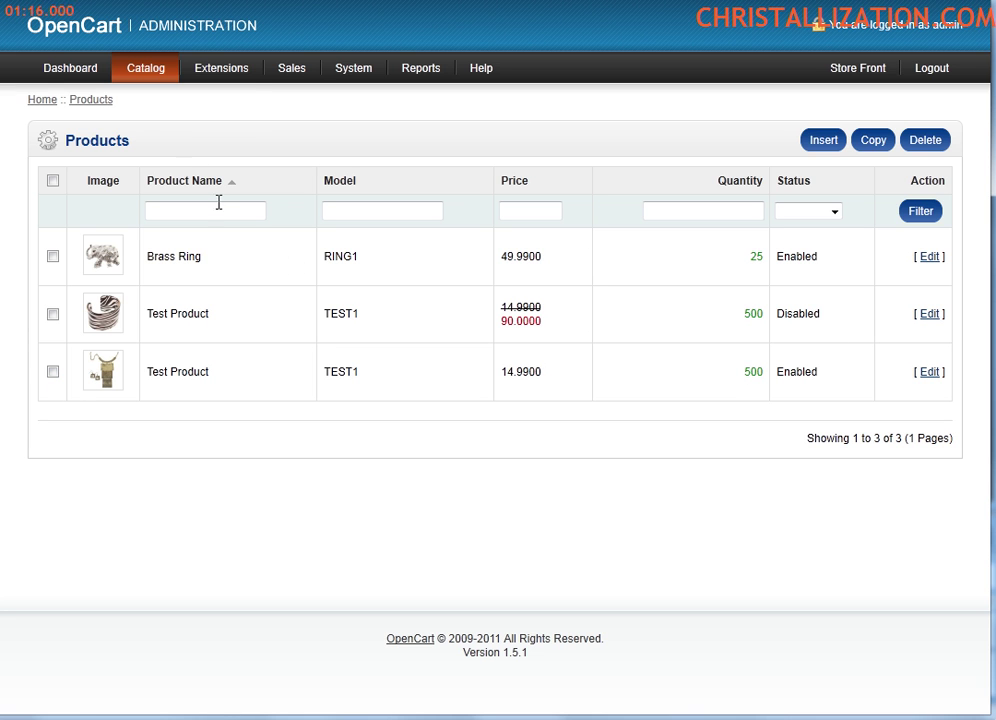
mouse_move(145, 70)
mouse_move(138, 158)
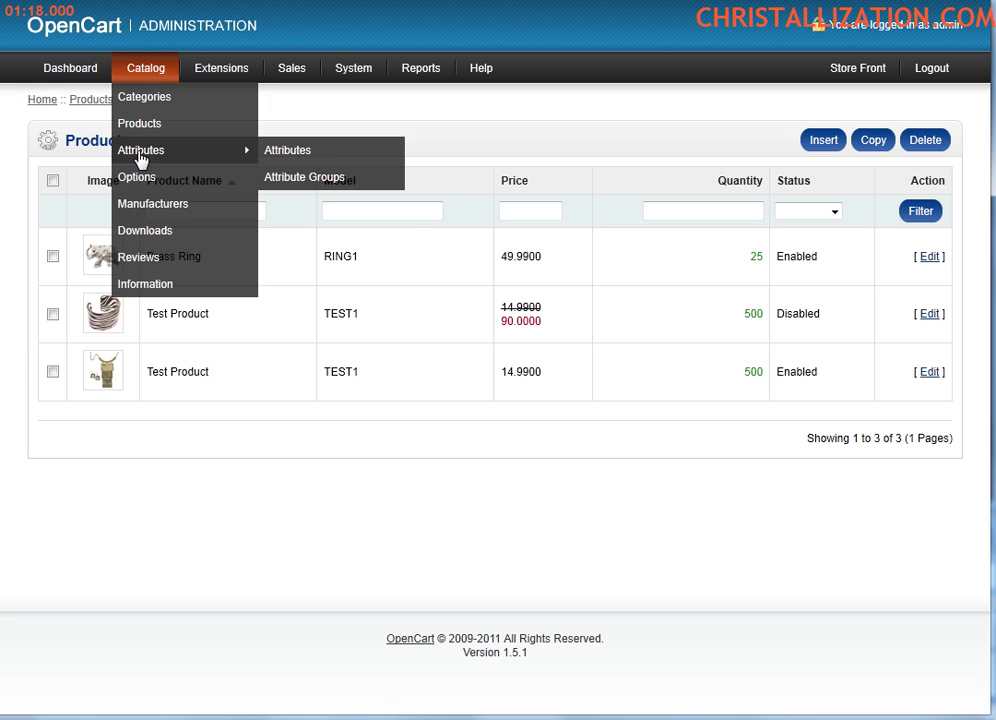
click(290, 152)
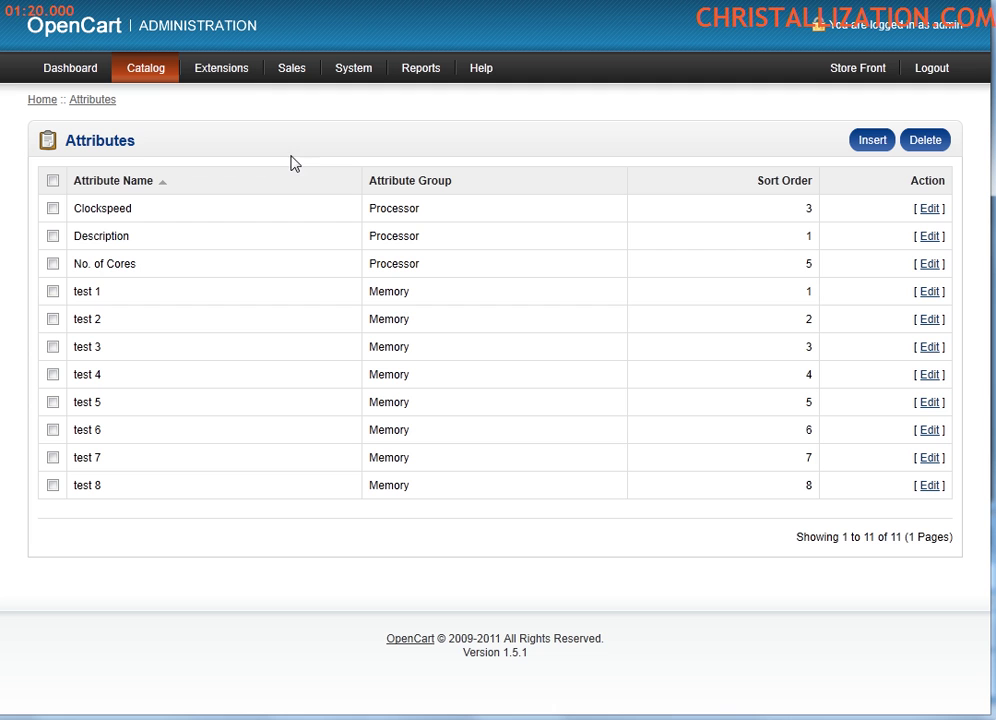
Step: Continue through the Options, Manufacturers, Downloads and Reviews lists
mouse_move(146, 75)
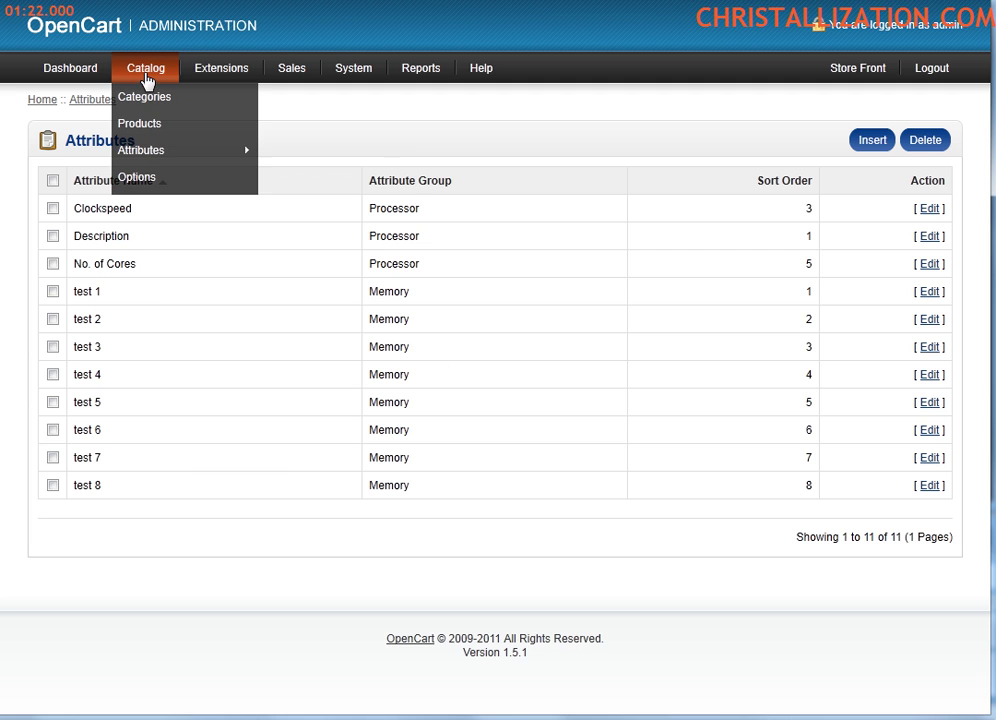
click(140, 180)
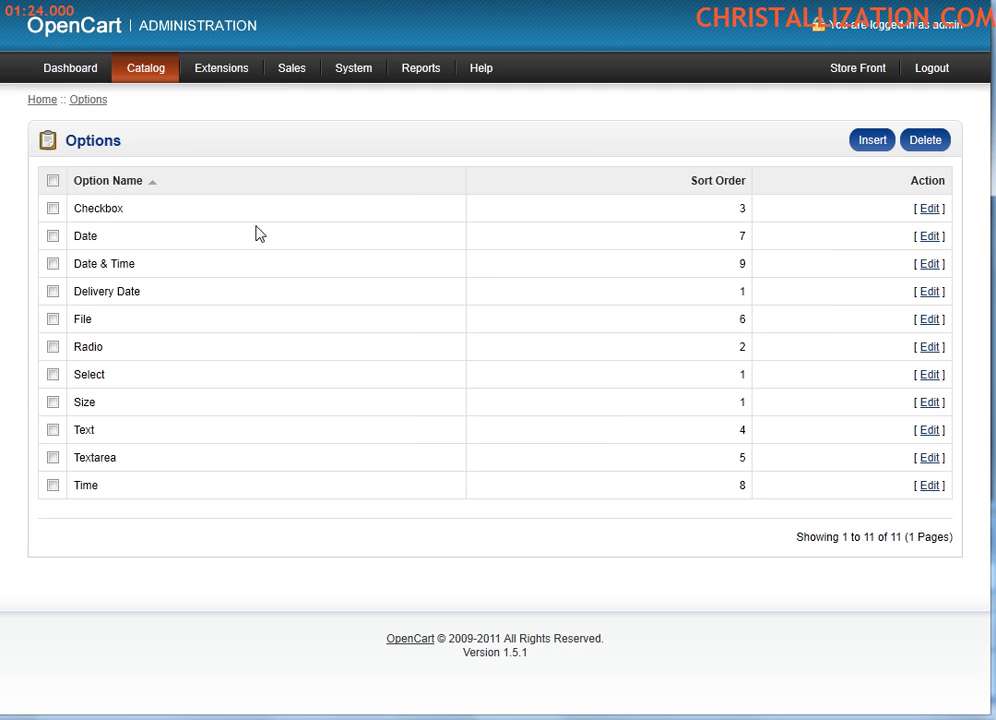
mouse_move(140, 76)
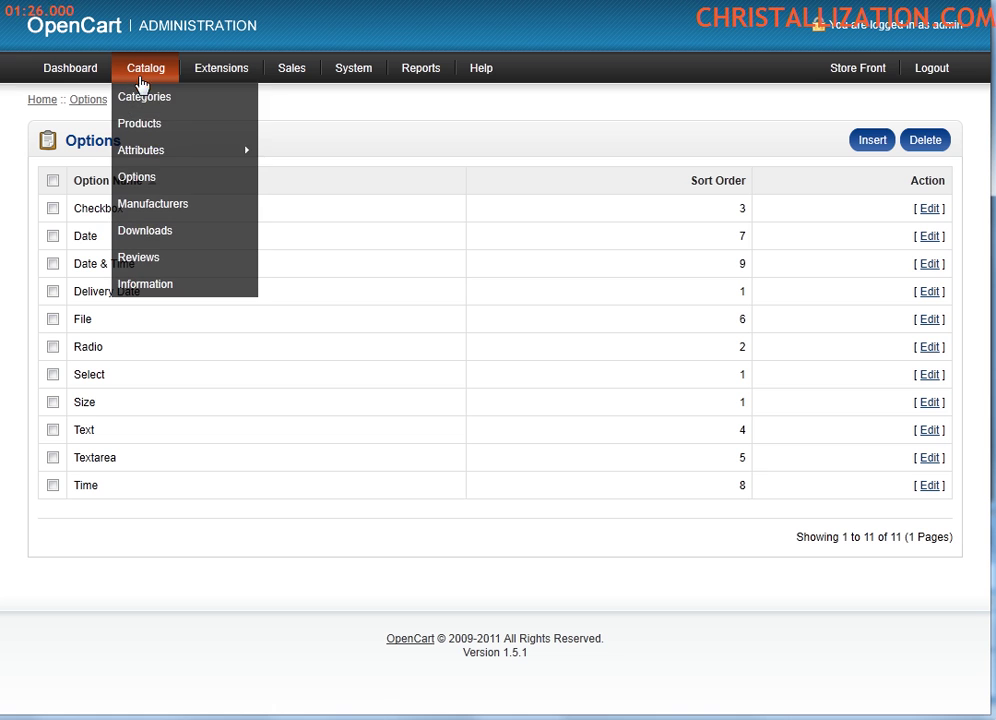
click(171, 207)
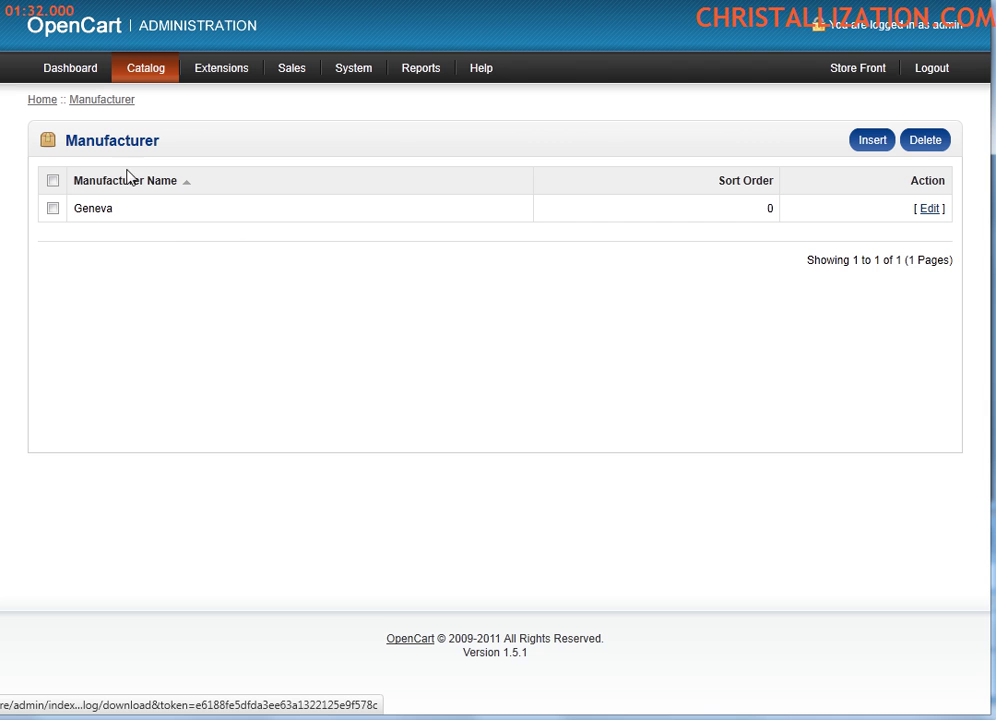
mouse_move(148, 76)
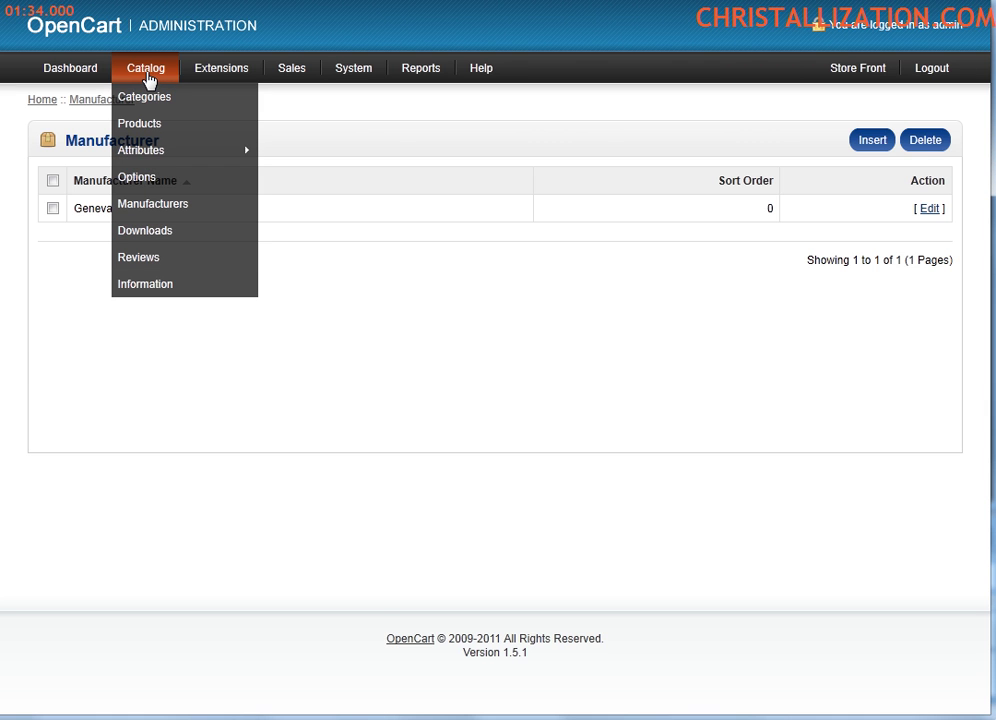
click(162, 240)
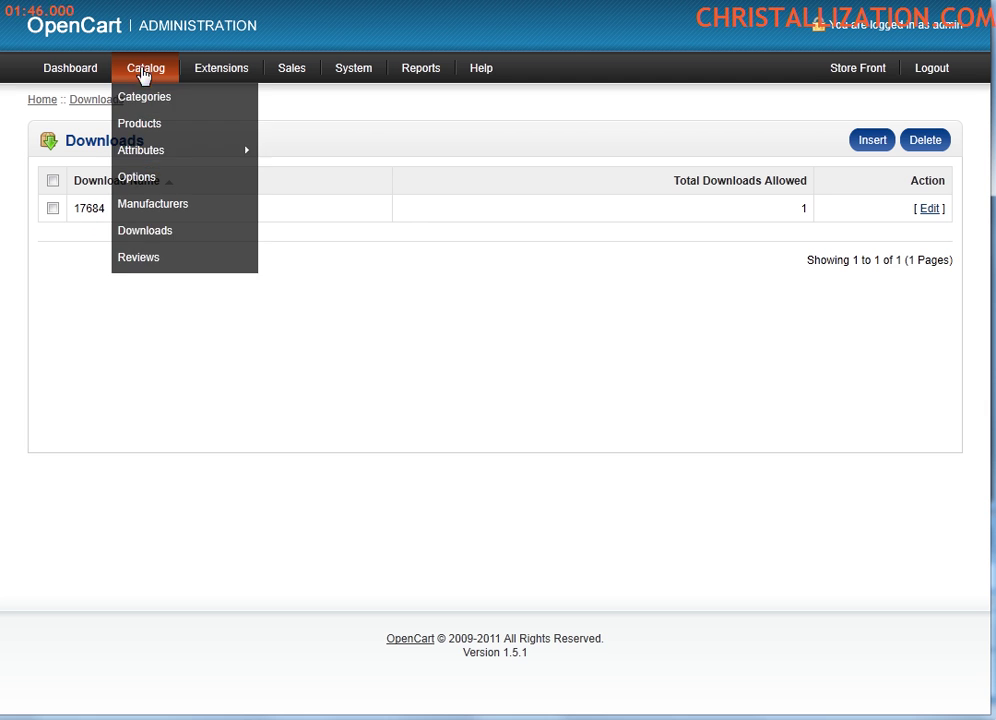
click(145, 262)
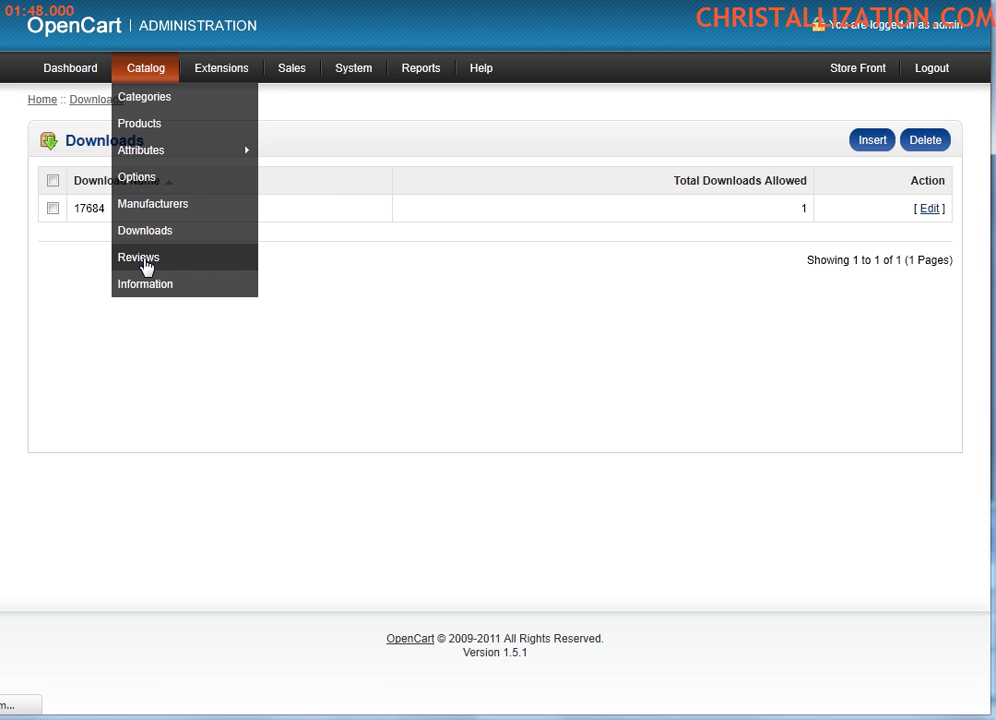
Step: View the storefront Test Product page showing 0 reviews, then return to the admin
mouse_move(141, 80)
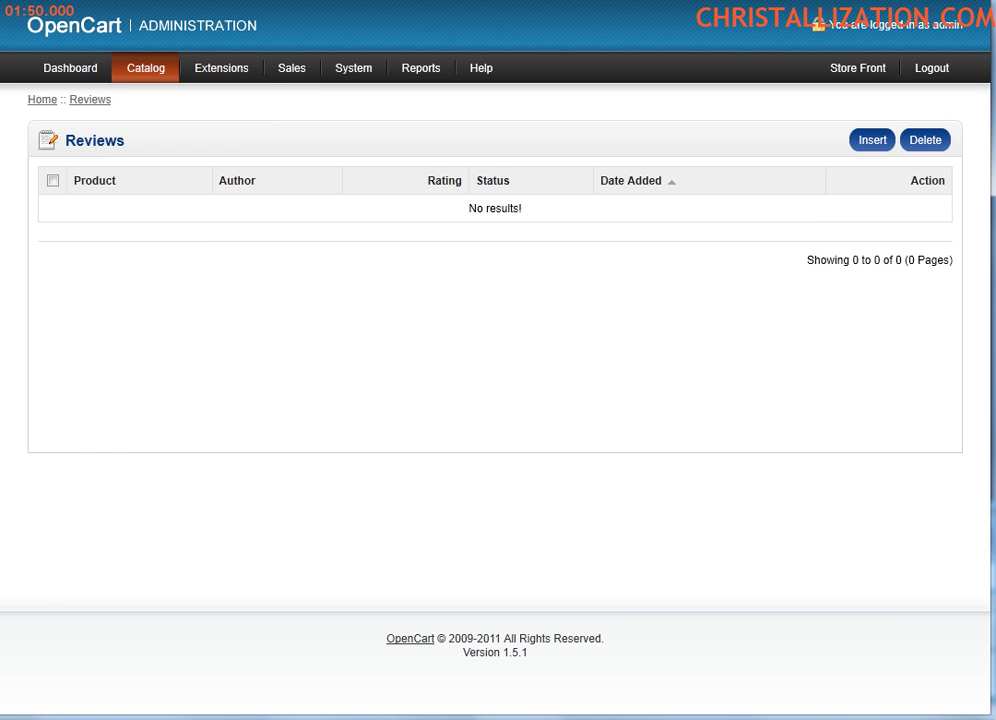
key(ctrl+Tab)
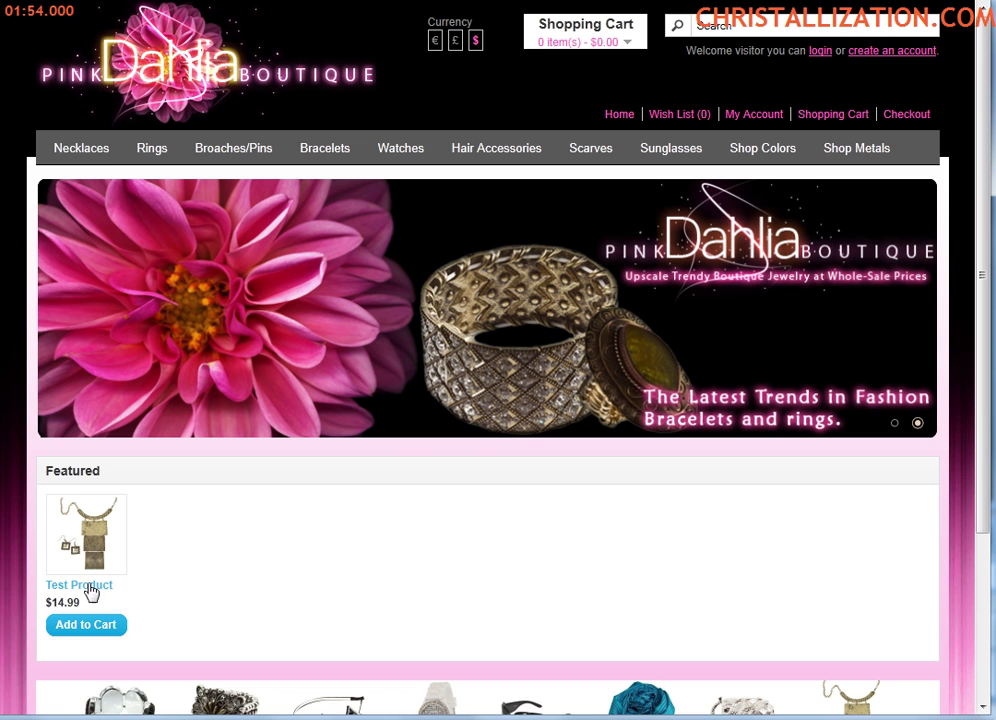
click(79, 548)
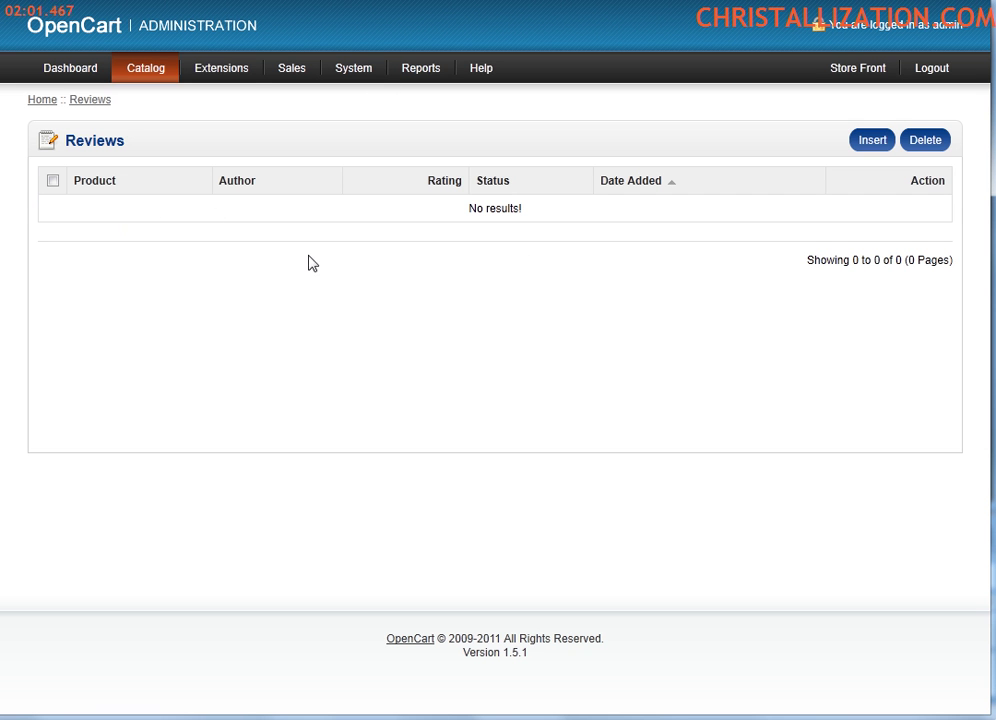
mouse_move(151, 69)
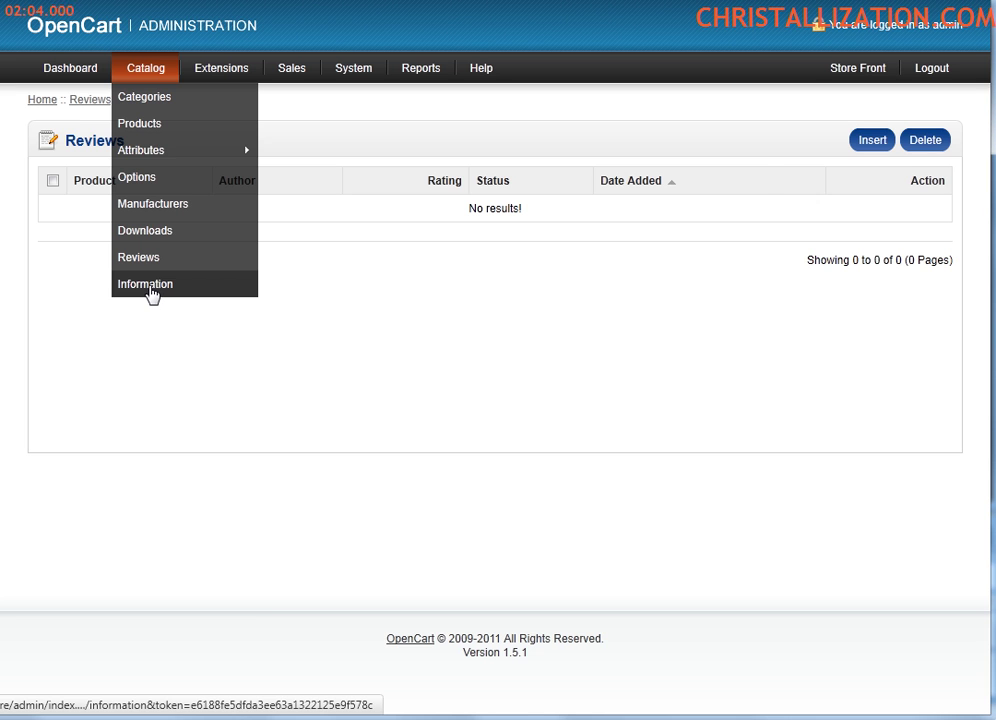
Step: Compare the four Catalog > Information pages with the storefront footer's Information links
click(151, 286)
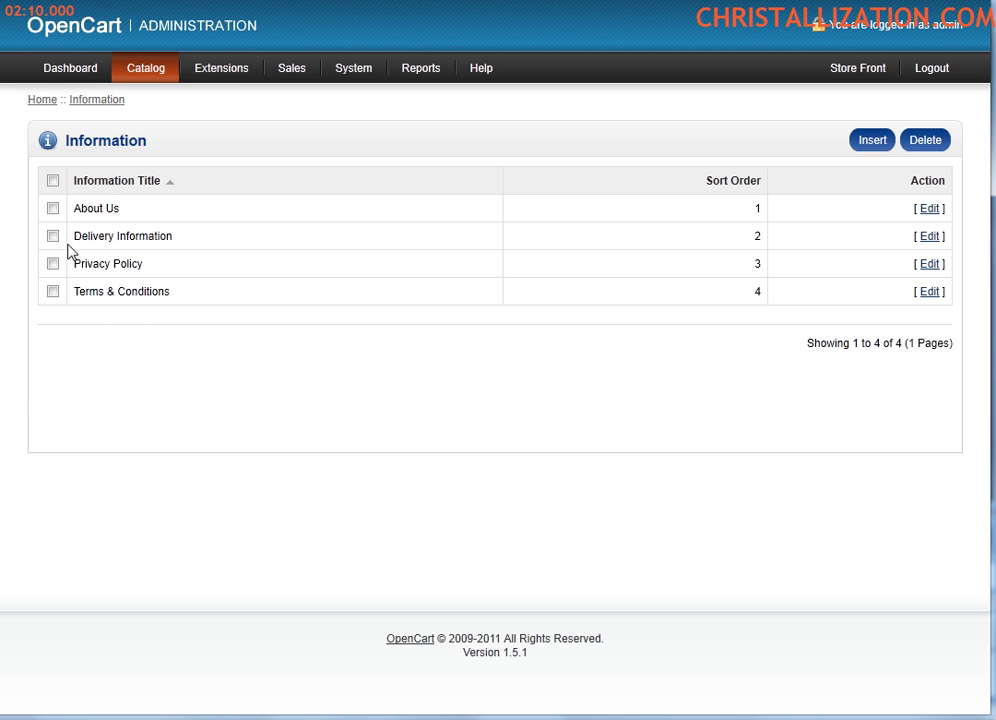
key(ctrl+Tab)
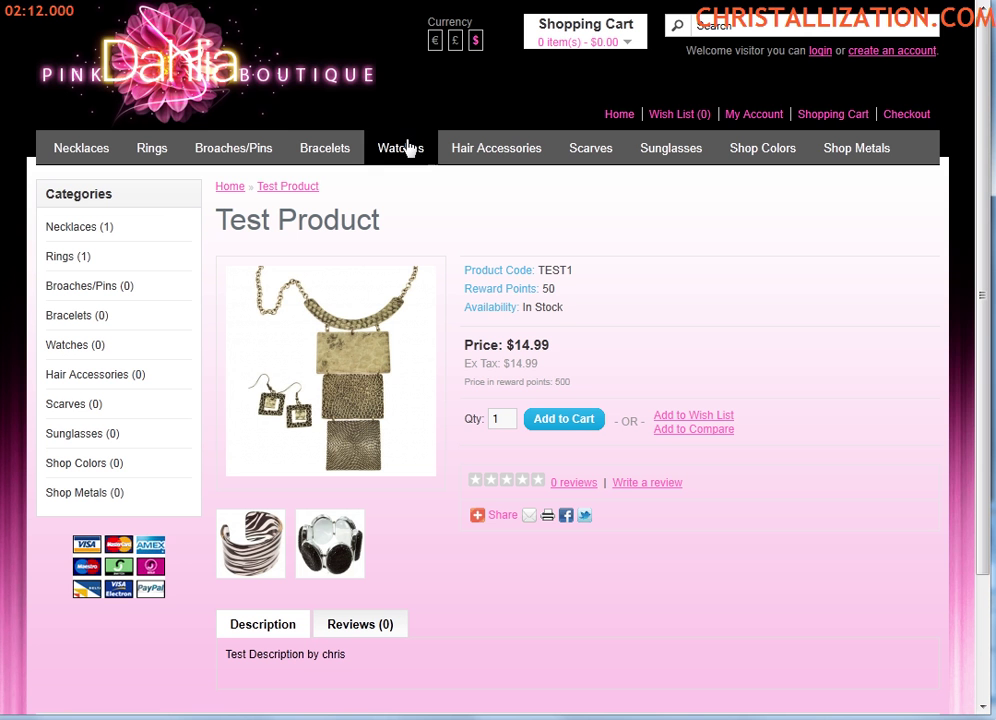
scroll(734, 385, down, 3)
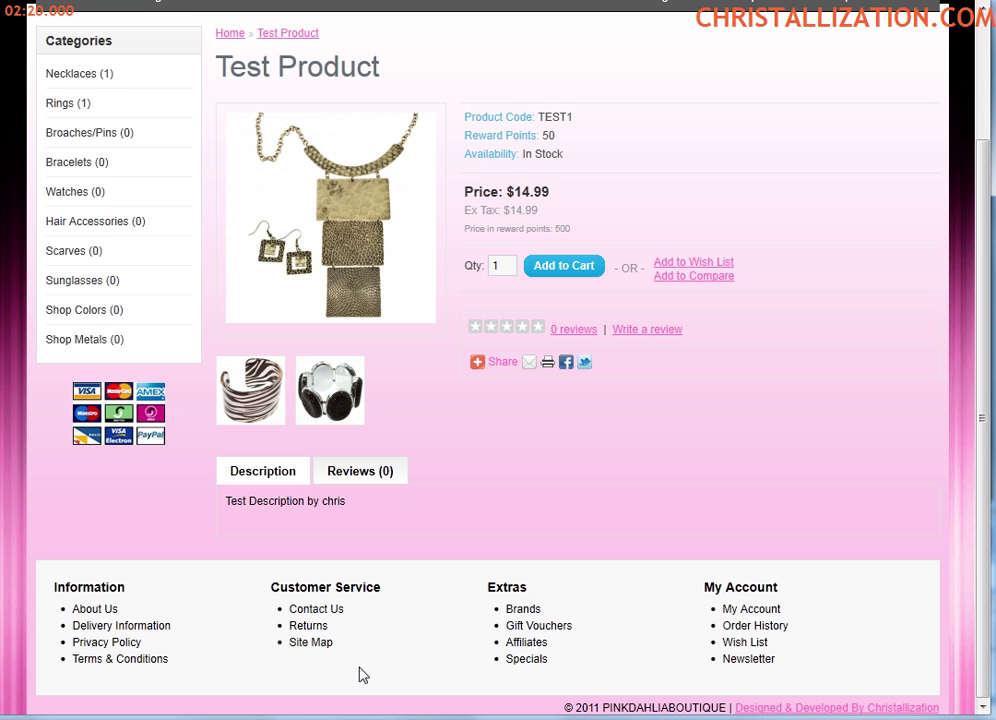
scroll(183, 619, up, 3)
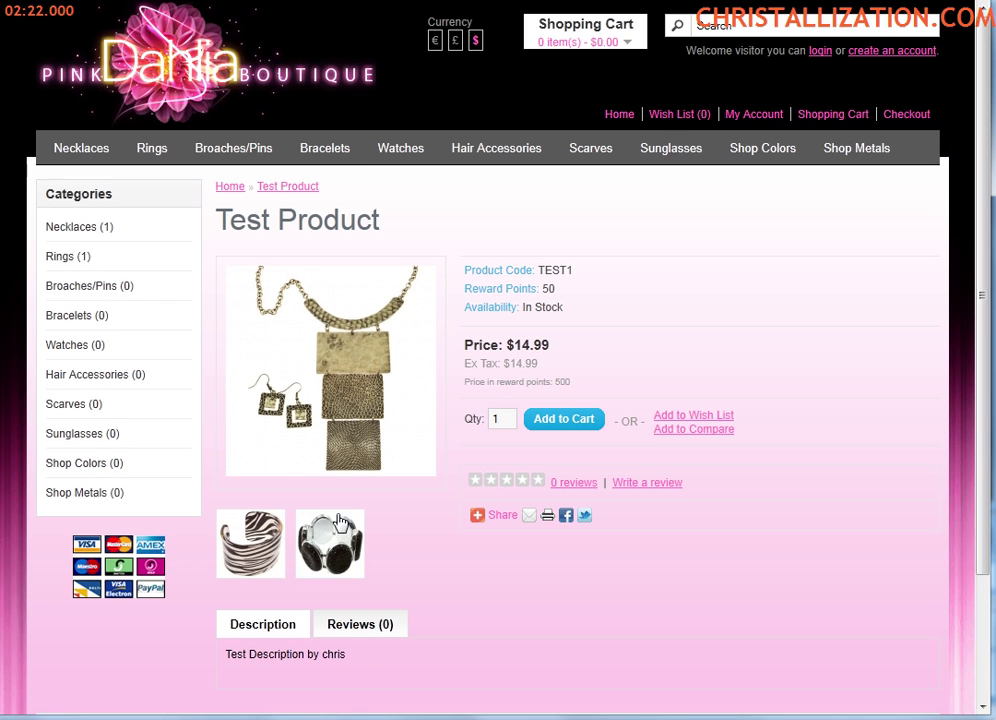
key(ctrl+Tab)
mouse_move(140, 80)
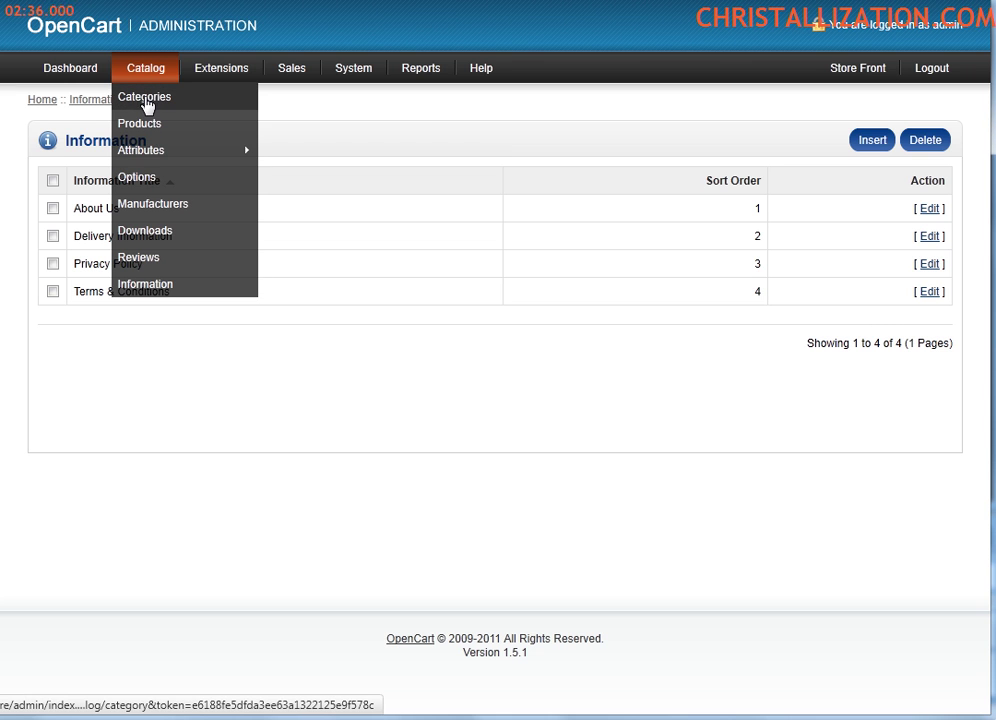
Step: Move from the Catalog menu over to the Extensions dropdown
mouse_move(143, 160)
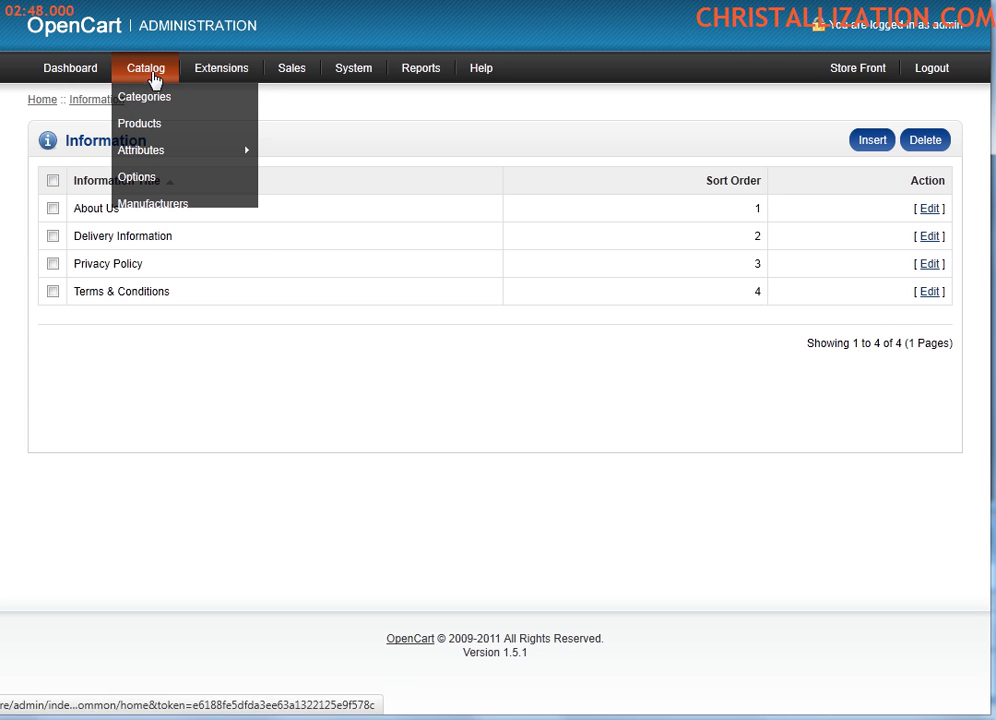
mouse_move(225, 64)
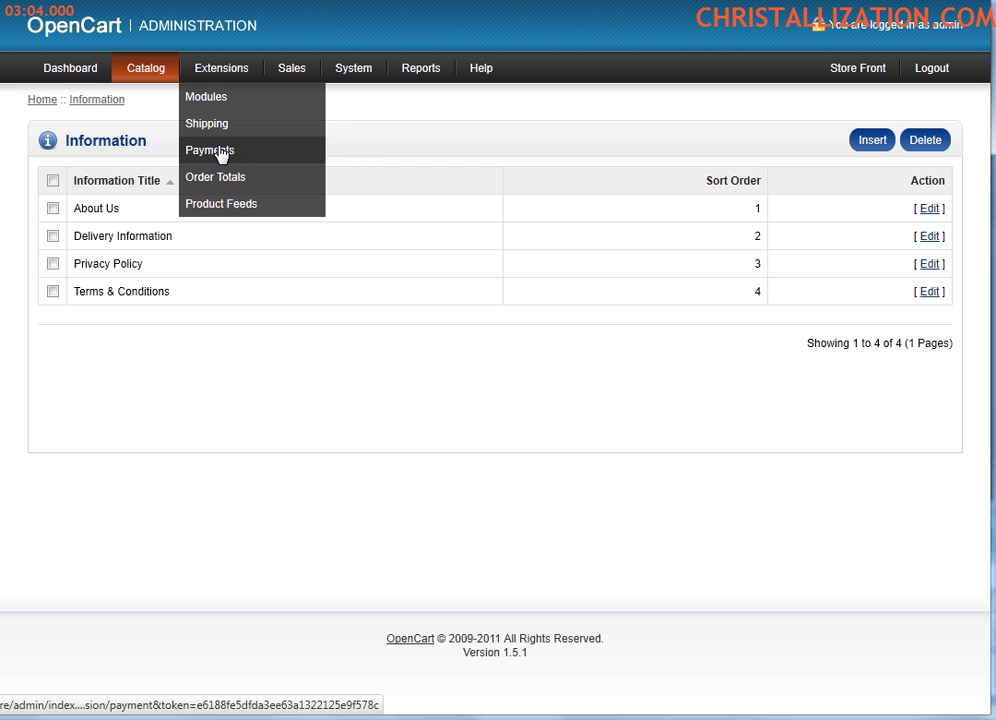
Step: Review the Payments and Shipping extension lists, ending on the Order Totals list
click(186, 150)
scroll(181, 360, down, 3)
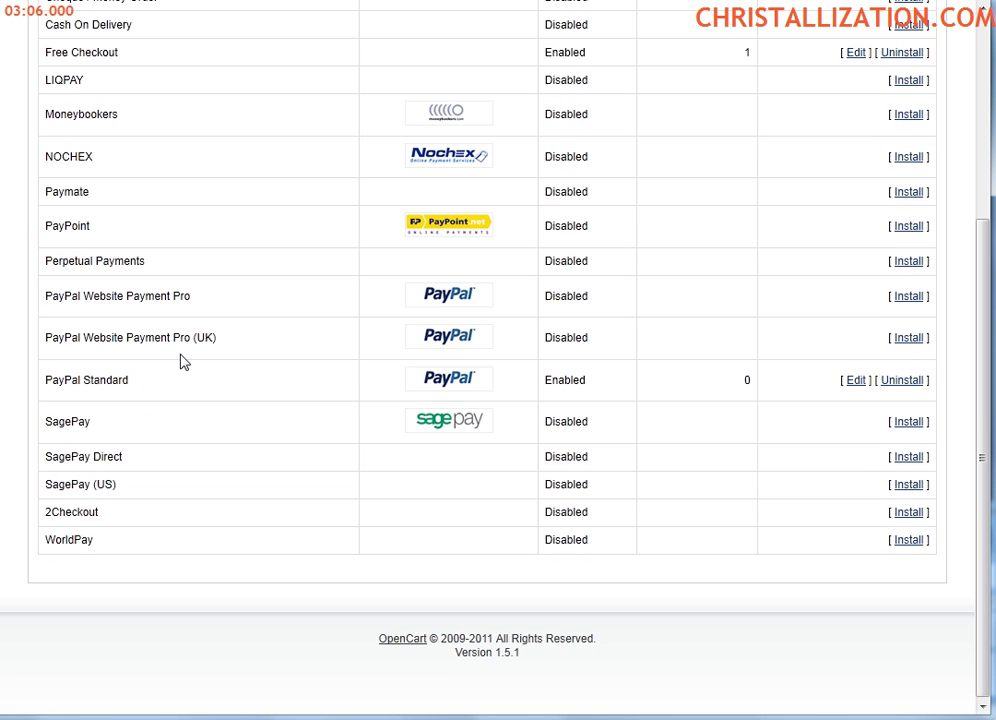
scroll(170, 352, up, 3)
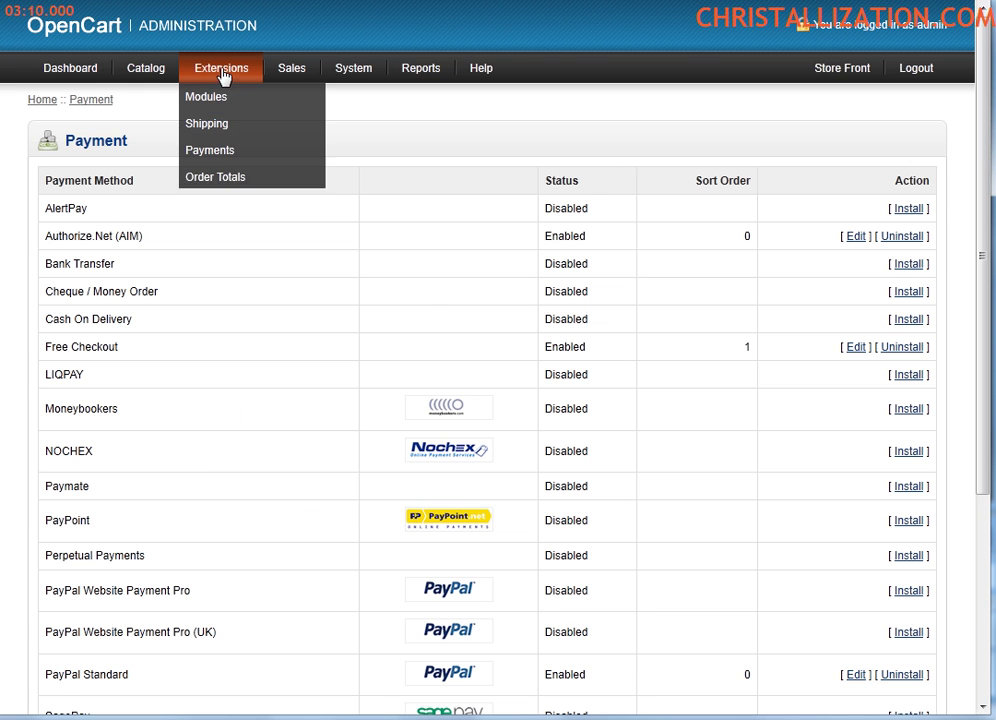
click(276, 126)
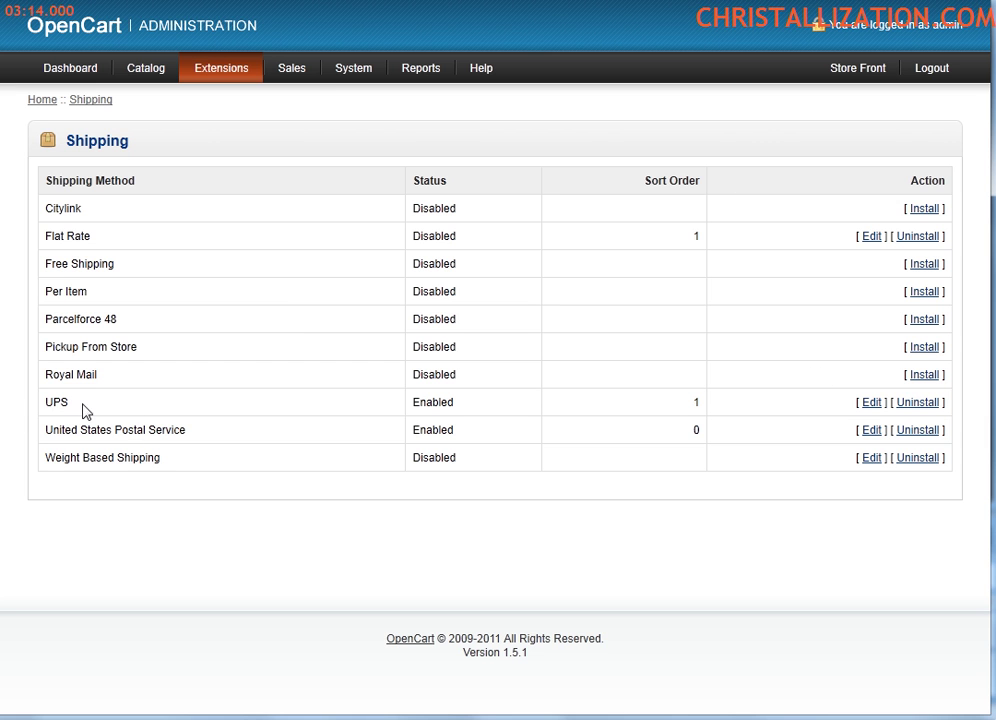
mouse_move(220, 78)
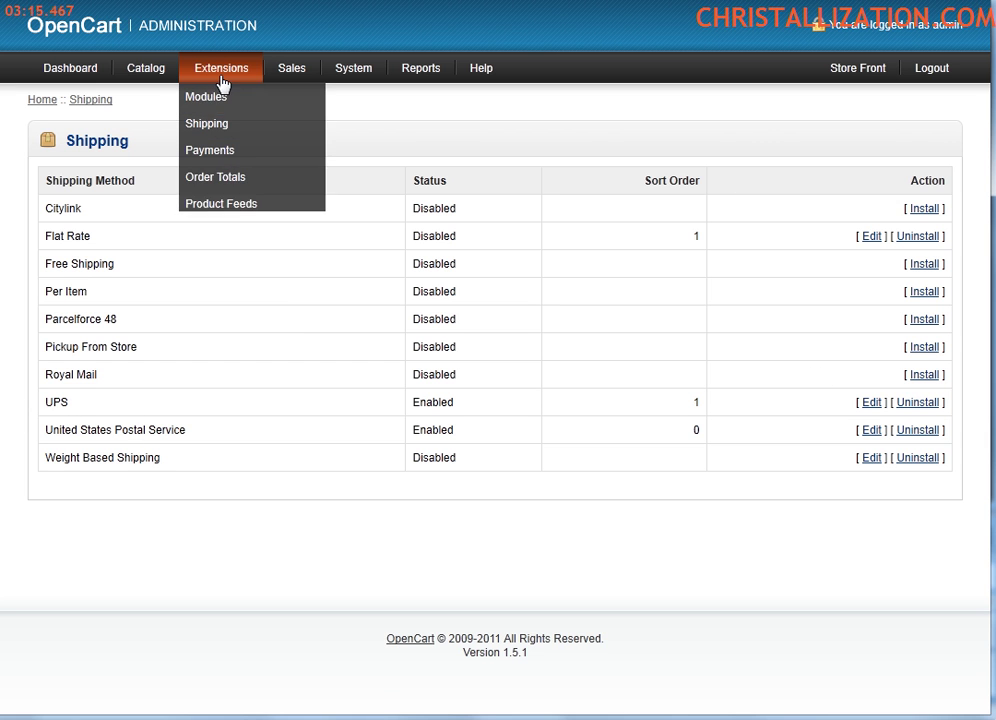
click(221, 186)
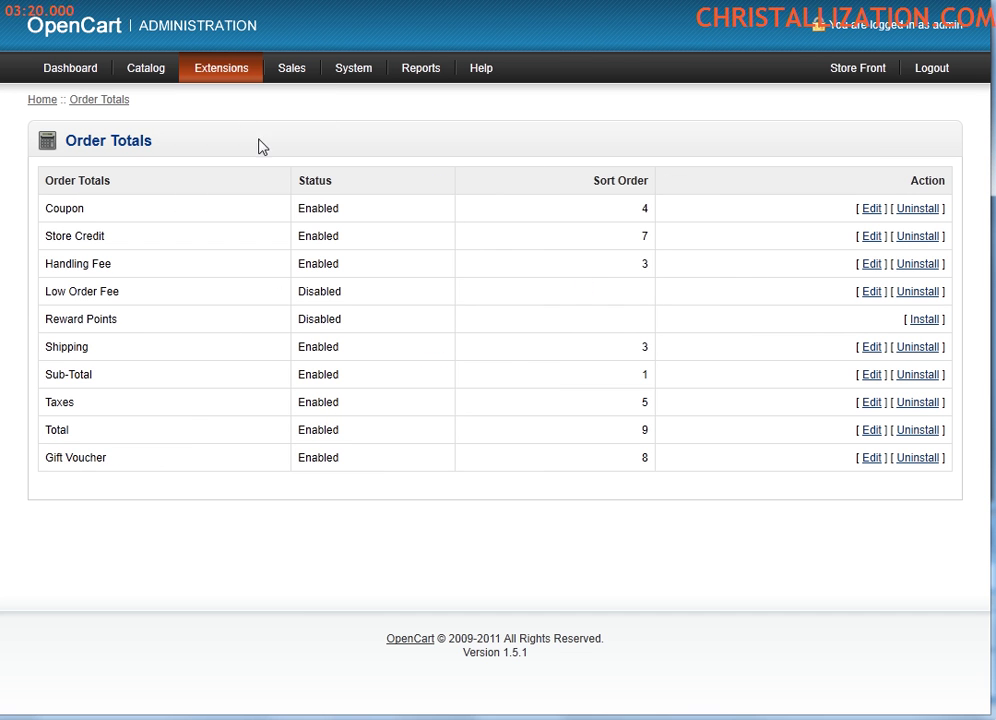
Step: Add Test Product to the storefront cart and check the cart dropdown shows it at $0.00
key(ctrl+Tab)
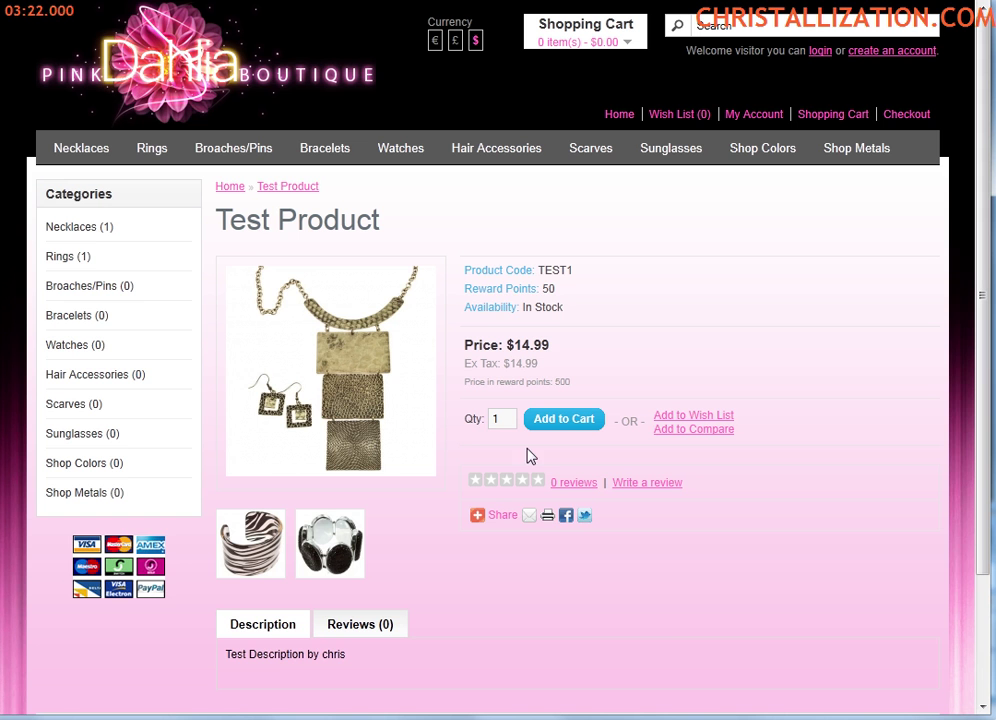
click(566, 422)
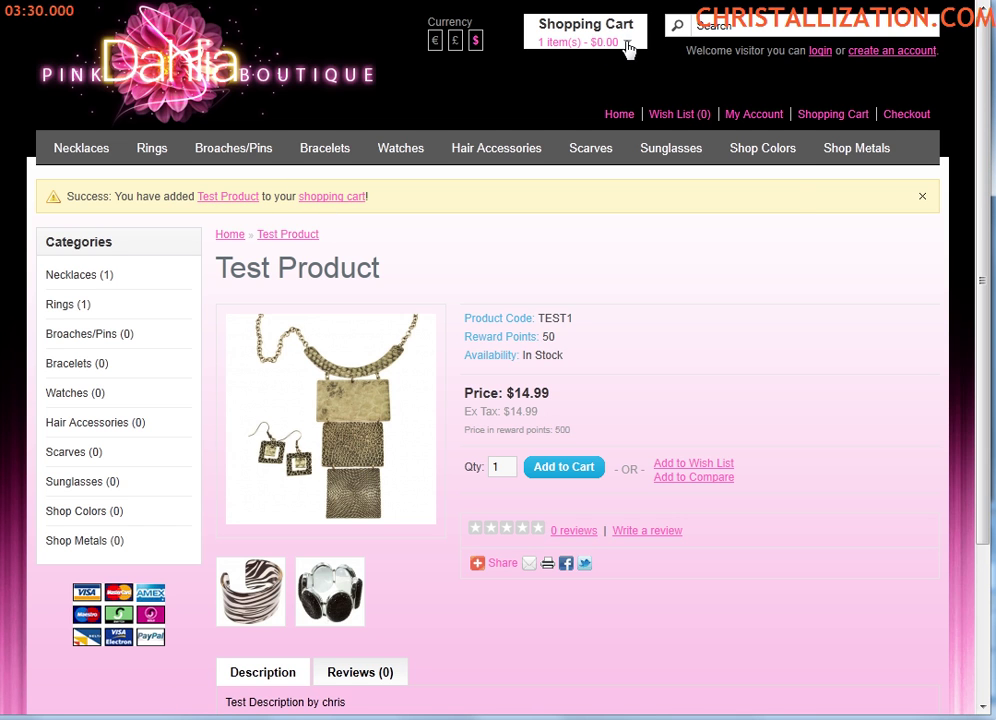
click(596, 45)
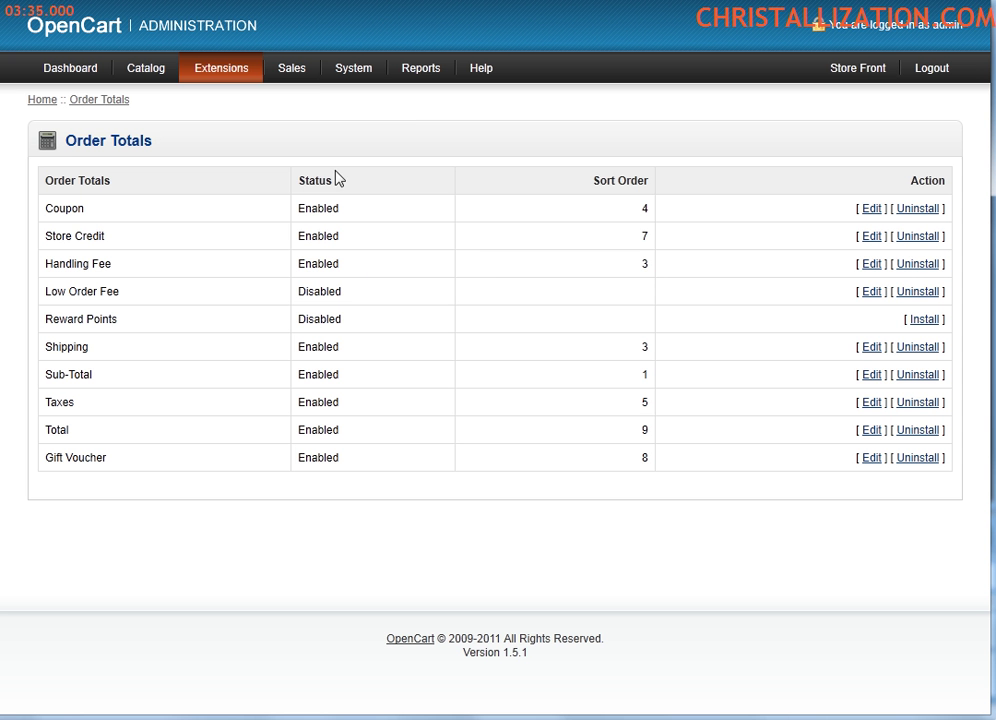
Step: Open Extensions > Modules, showing fourteen modules with seven installed
mouse_move(243, 78)
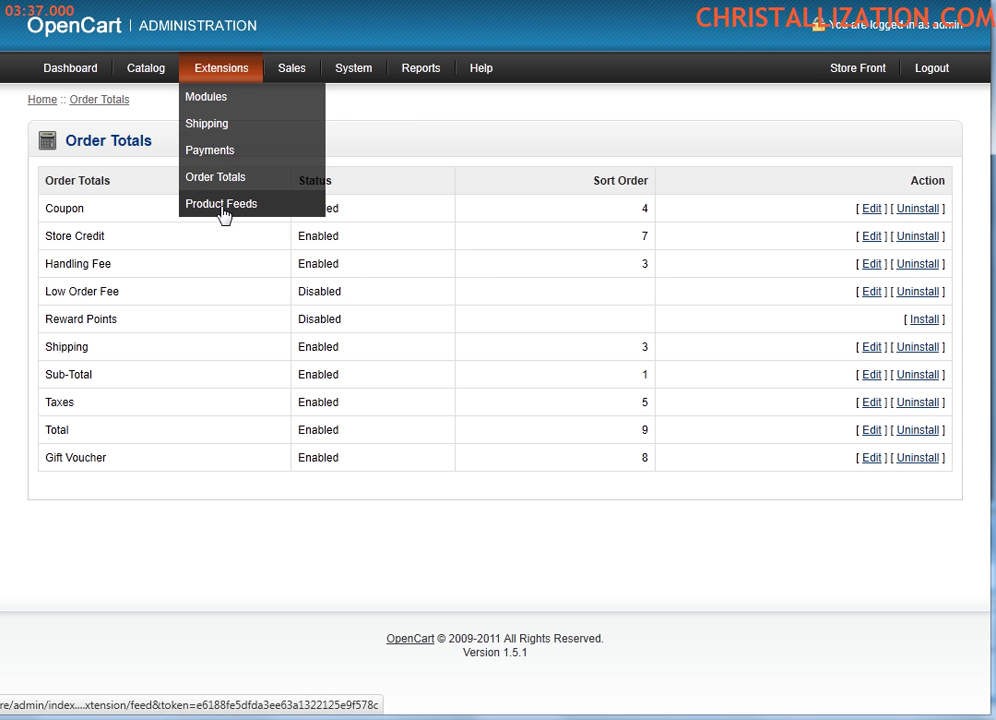
click(212, 97)
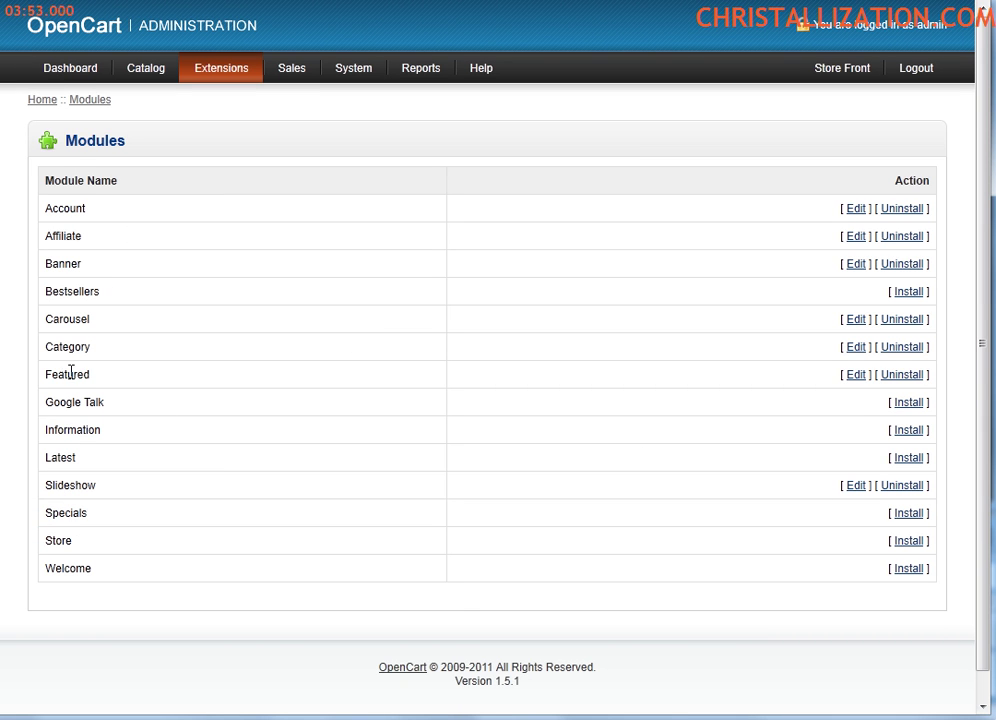
Step: Check Featured module keeps Test Product on Home, Content Top, Enabled, then view the storefront home
click(855, 376)
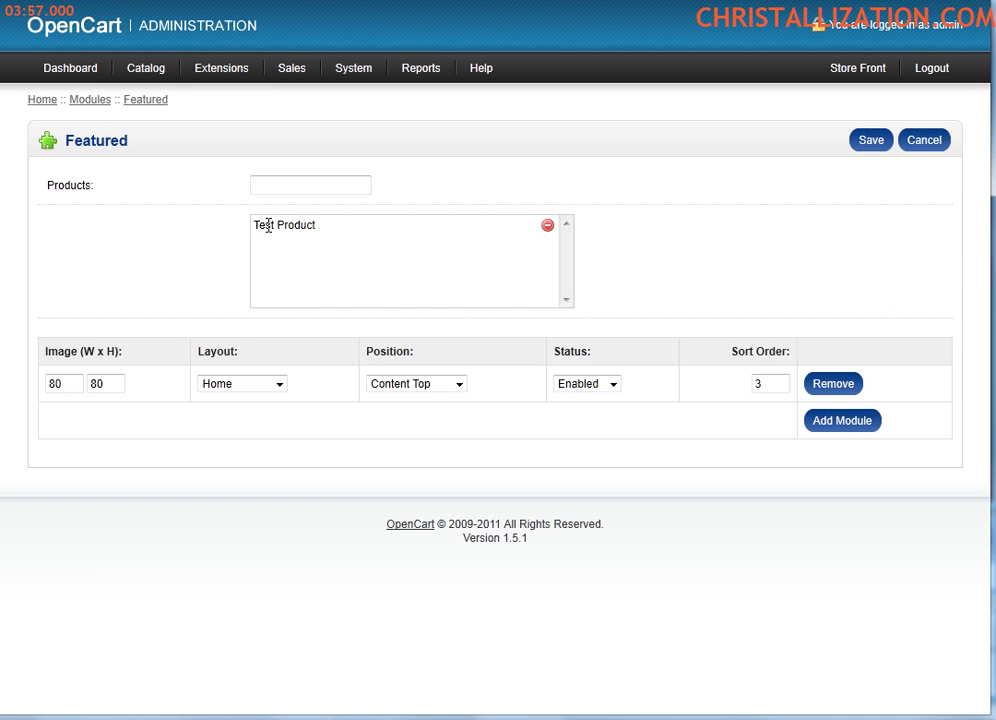
drag(340, 240, 252, 236)
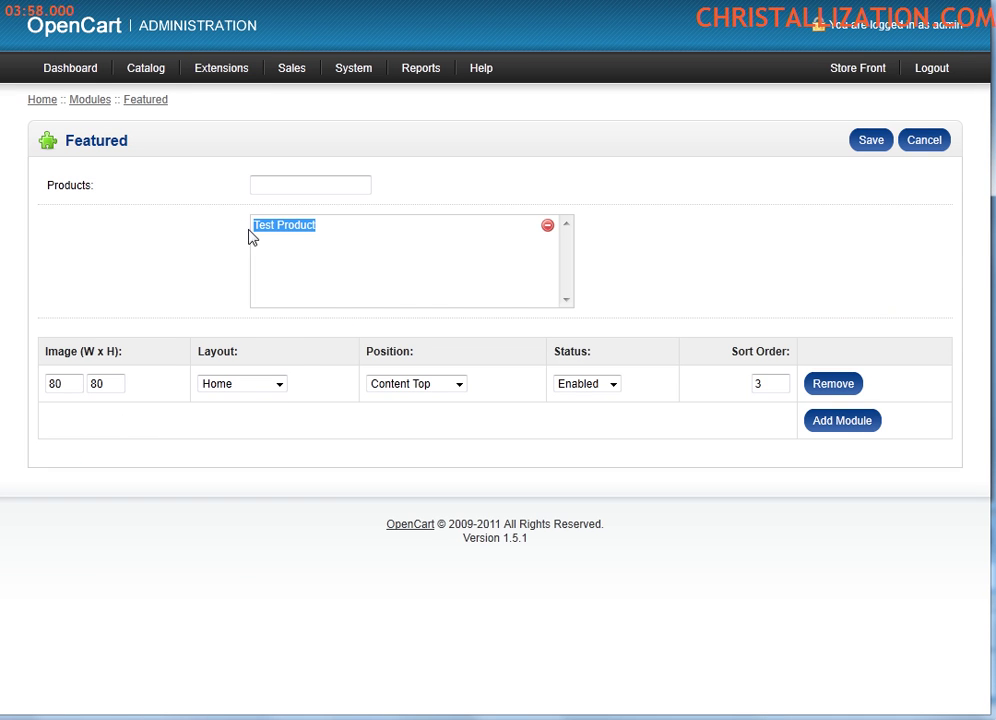
click(245, 388)
click(251, 389)
click(420, 384)
click(421, 385)
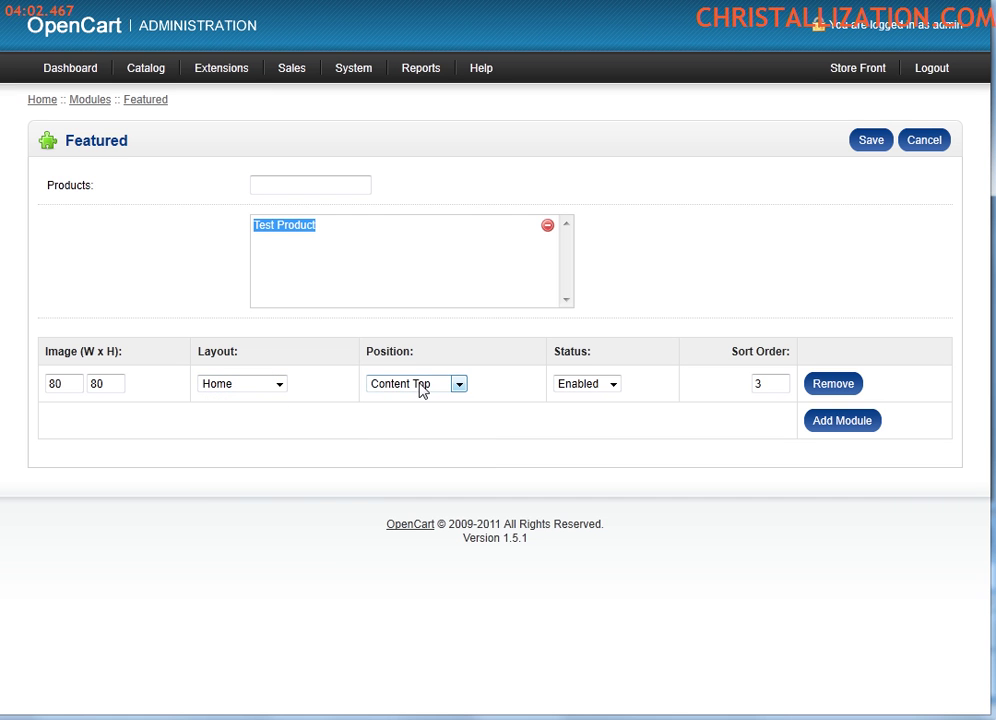
click(559, 388)
click(565, 398)
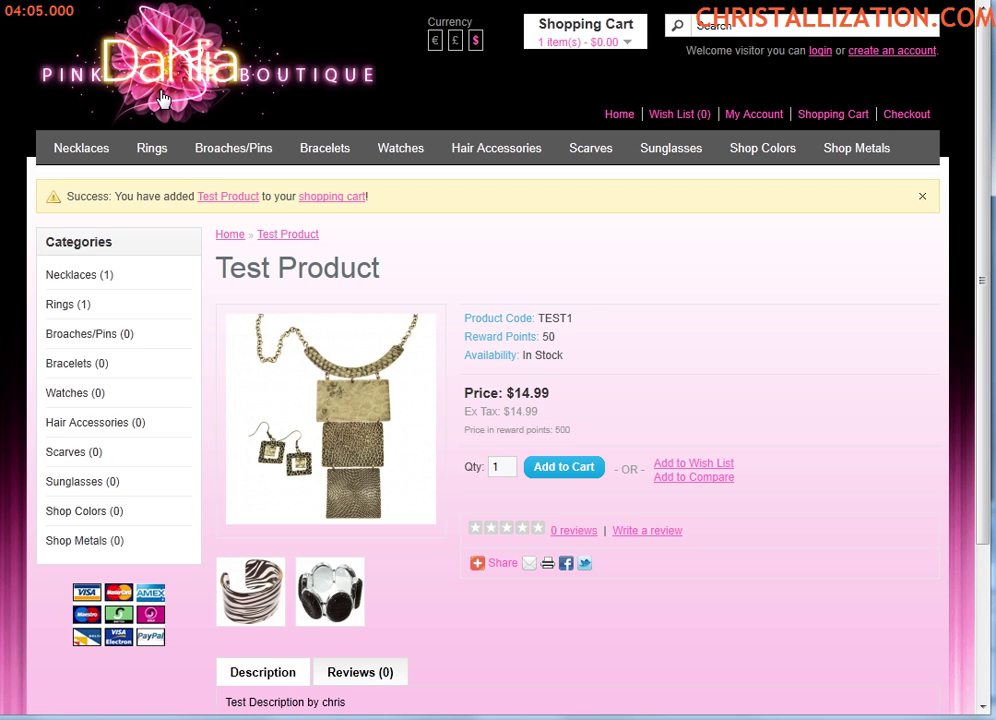
click(160, 100)
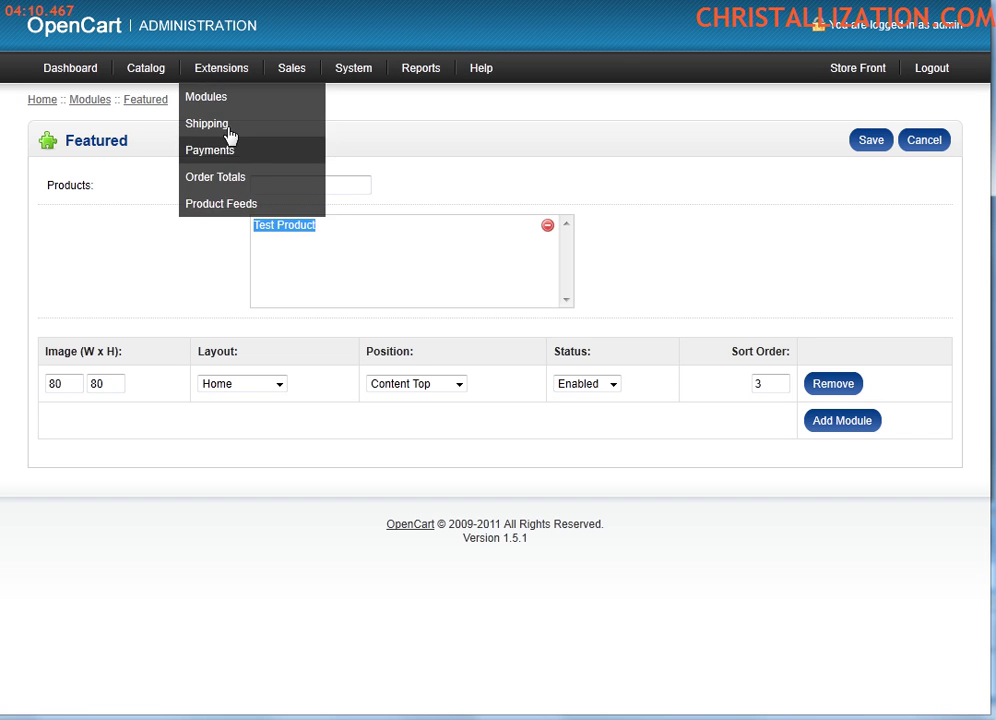
mouse_move(288, 76)
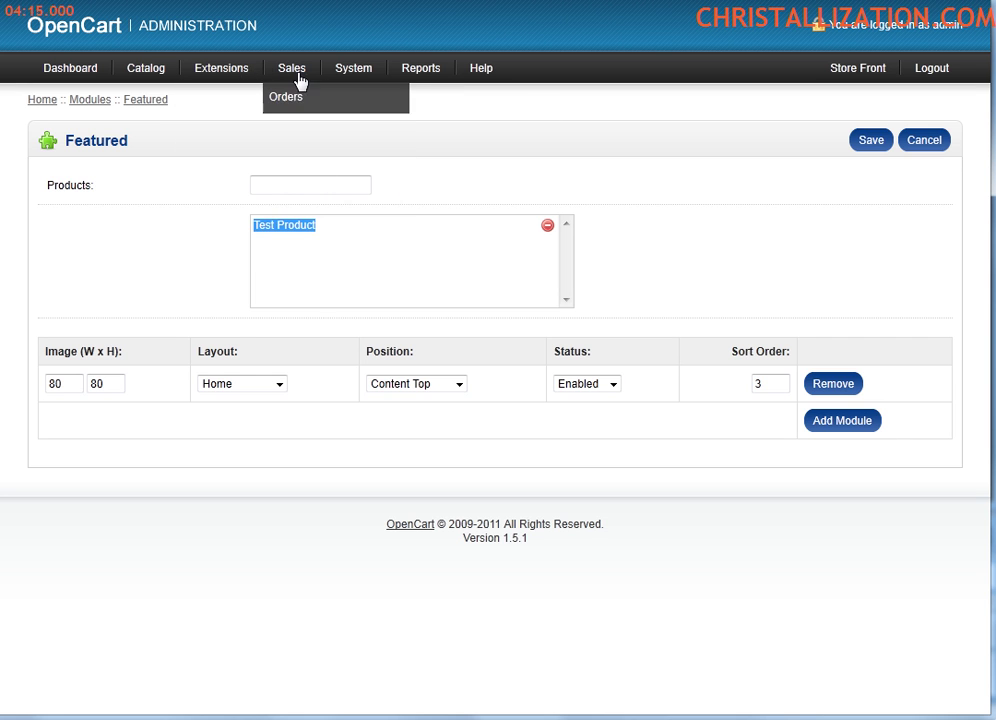
Step: Go to System > Settings to list the stores, with Pink Dahlia Boutique as default
mouse_move(305, 151)
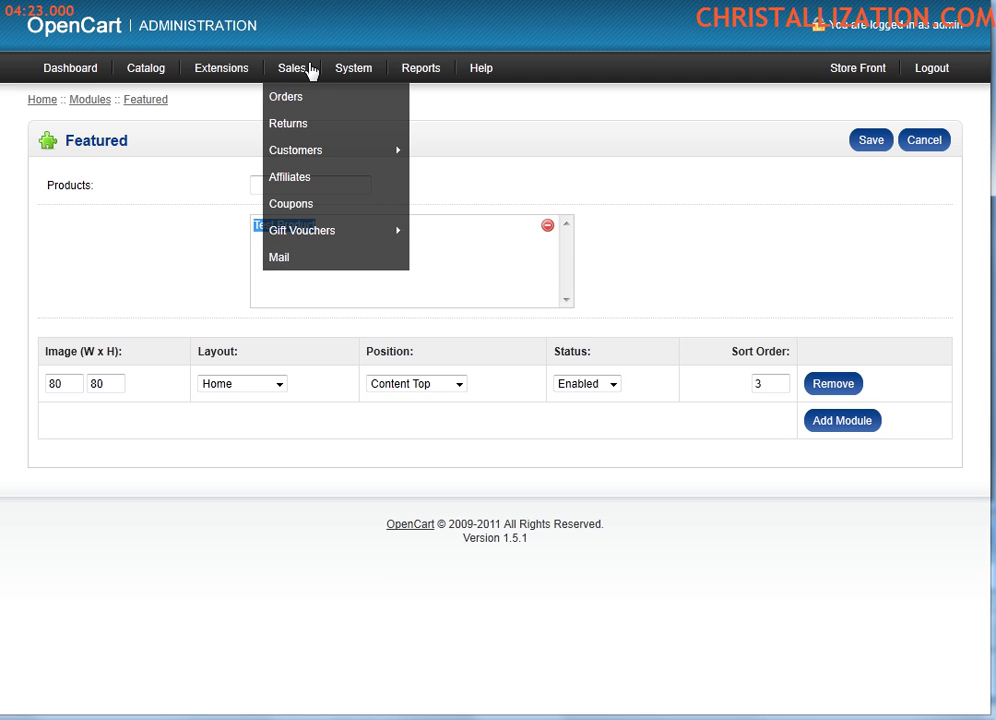
mouse_move(352, 80)
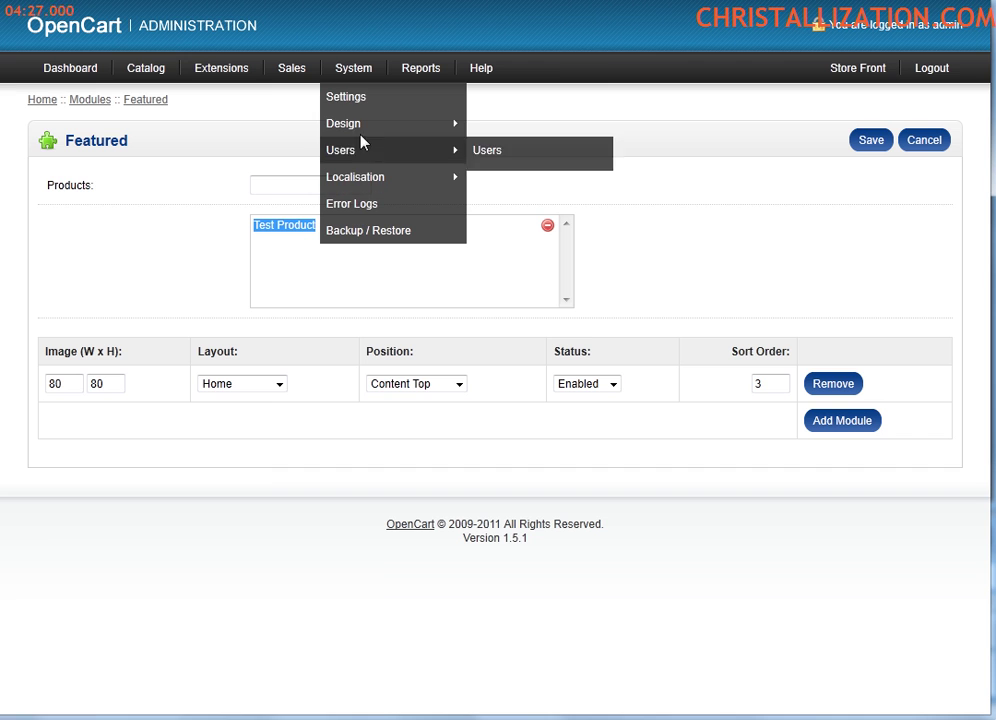
mouse_move(368, 140)
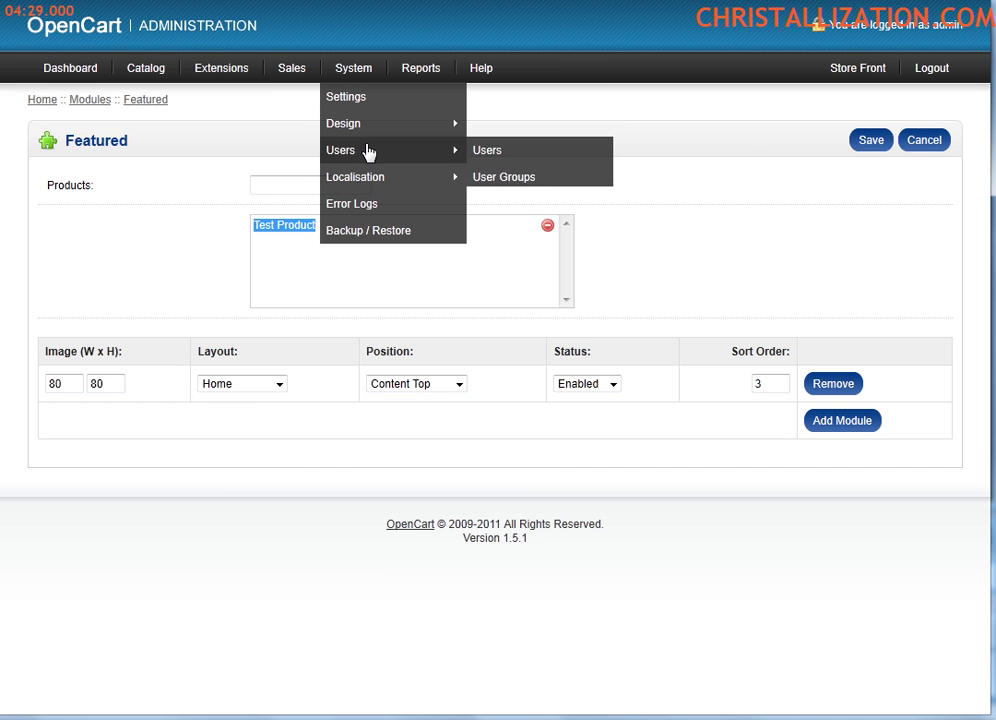
mouse_move(380, 180)
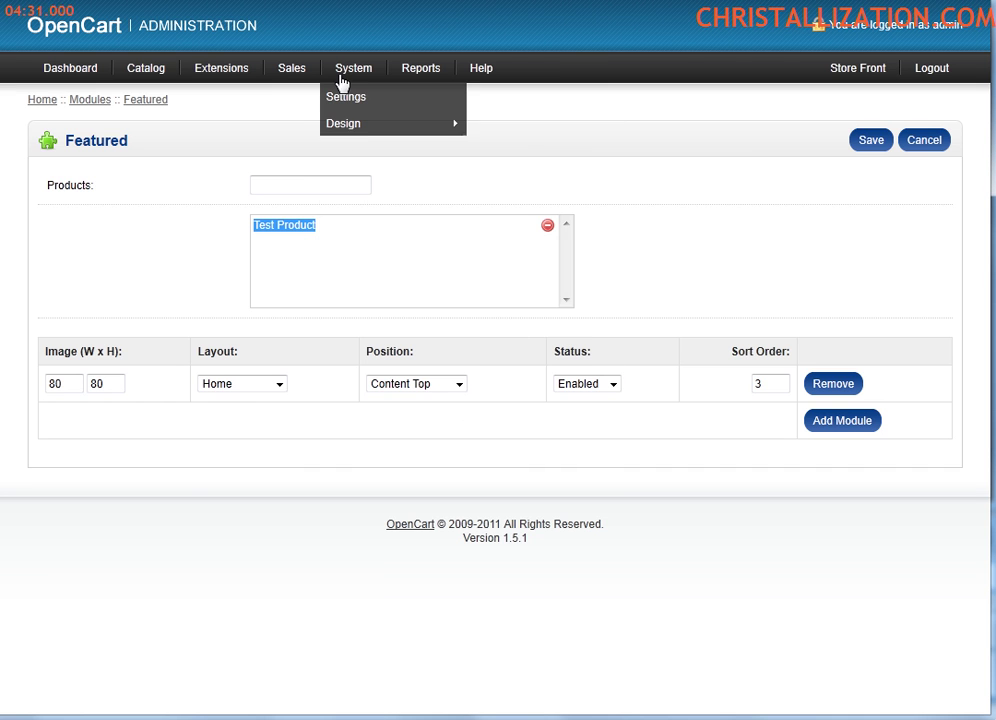
mouse_move(411, 180)
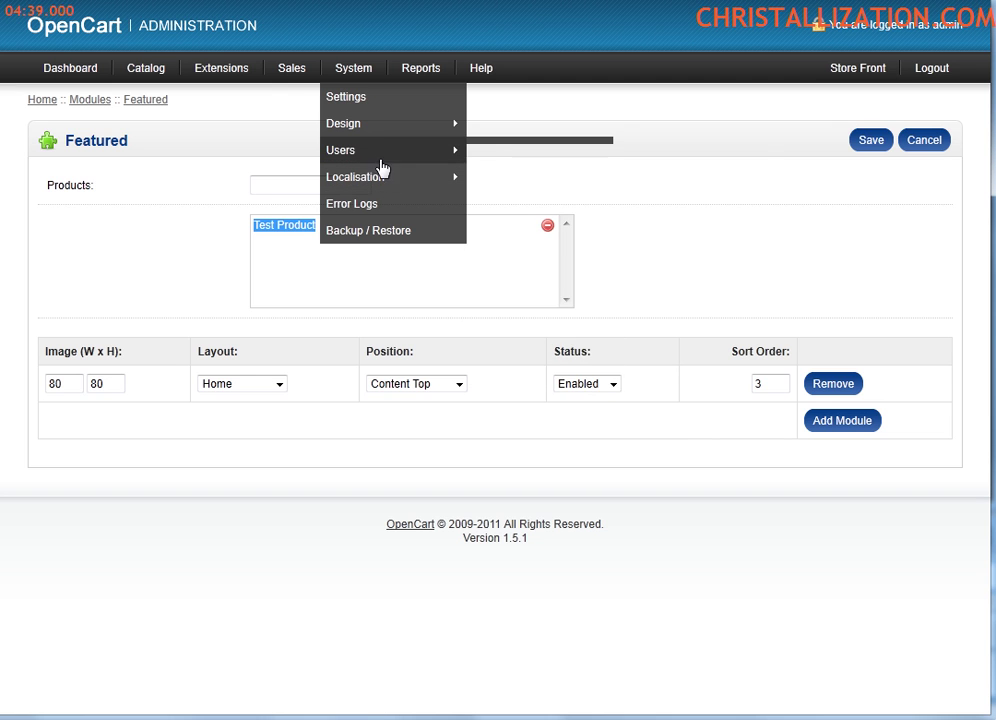
mouse_move(396, 125)
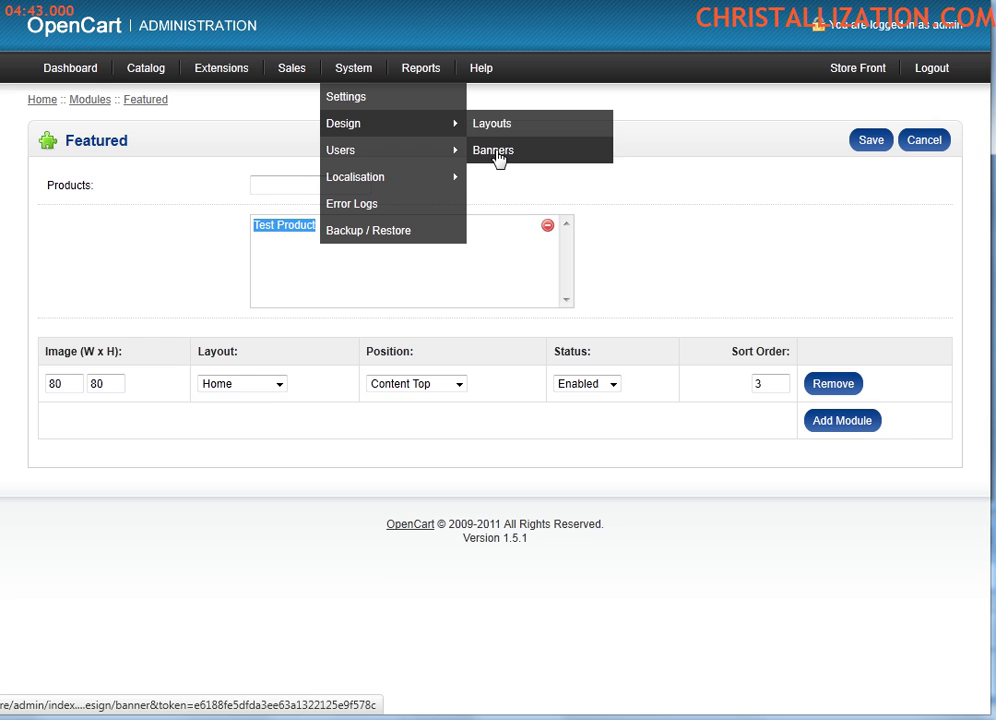
click(358, 105)
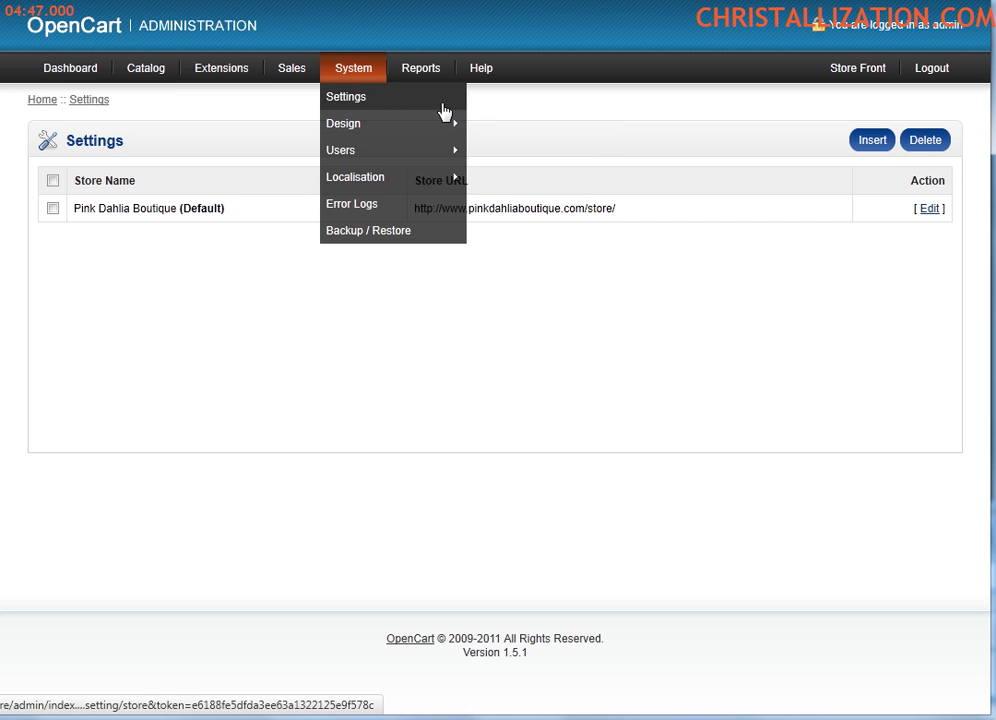
Step: Open the Reports > Products > Viewed report of product view counts
mouse_move(421, 80)
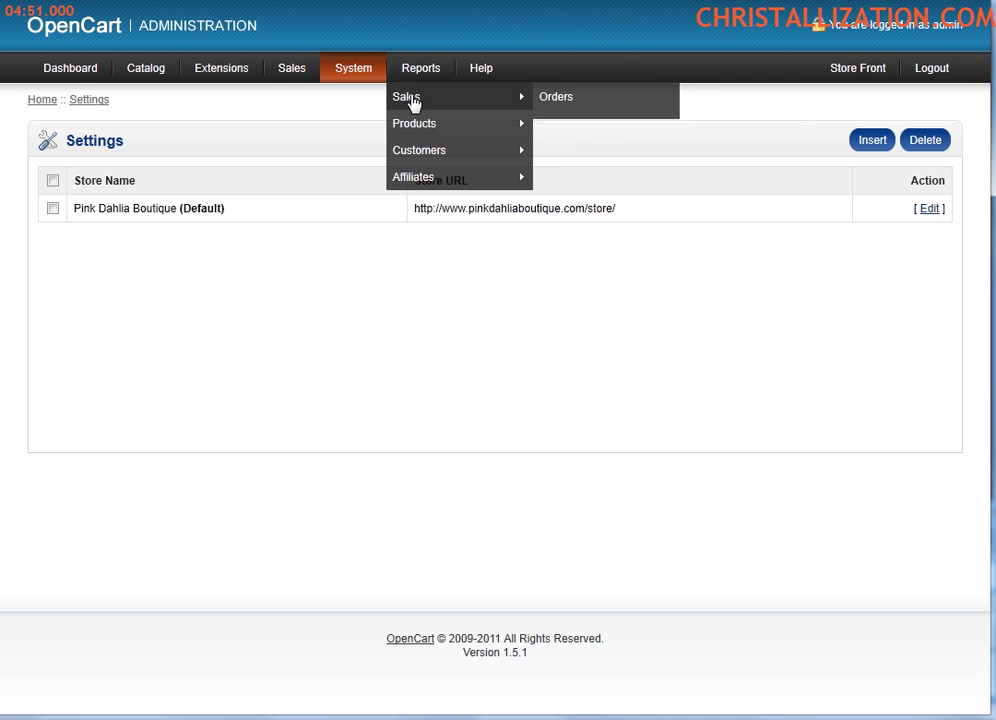
mouse_move(418, 126)
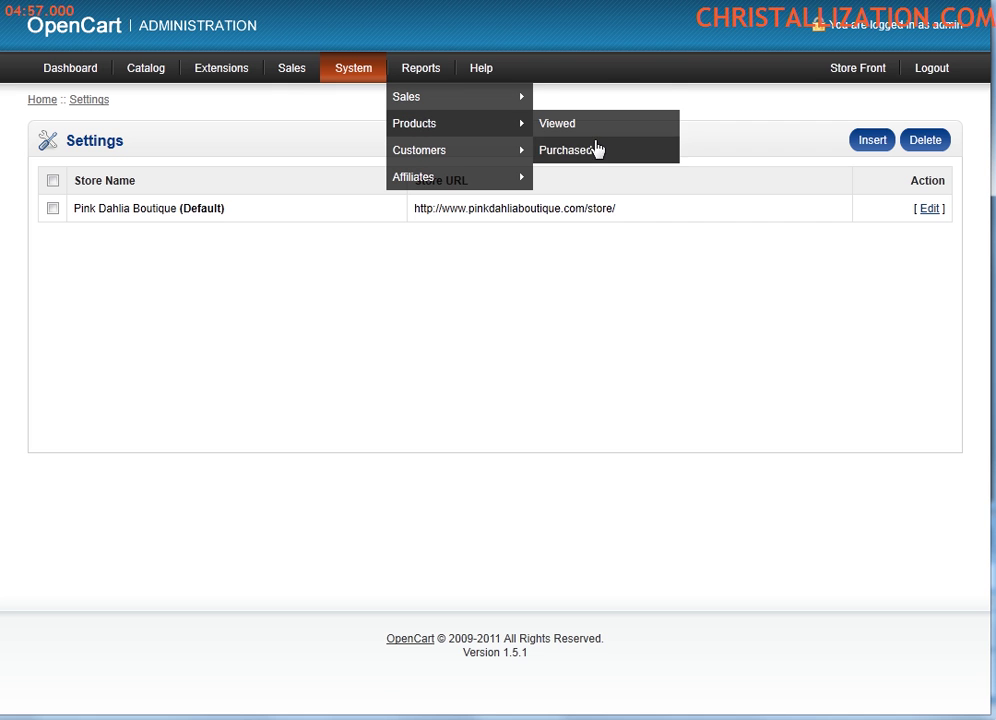
click(579, 132)
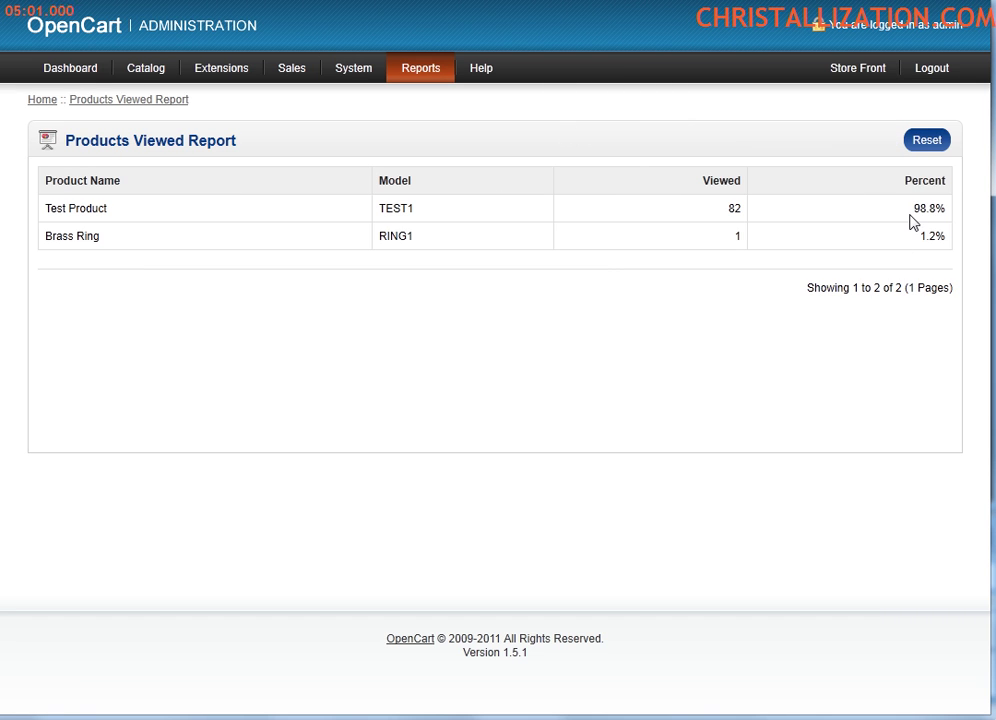
Step: Highlight Test Product's 98.8% view share, then clear the highlight
mouse_move(913, 208)
mouse_down()
mouse_move(934, 207)
mouse_move(916, 205)
mouse_up()
click(950, 215)
click(895, 218)
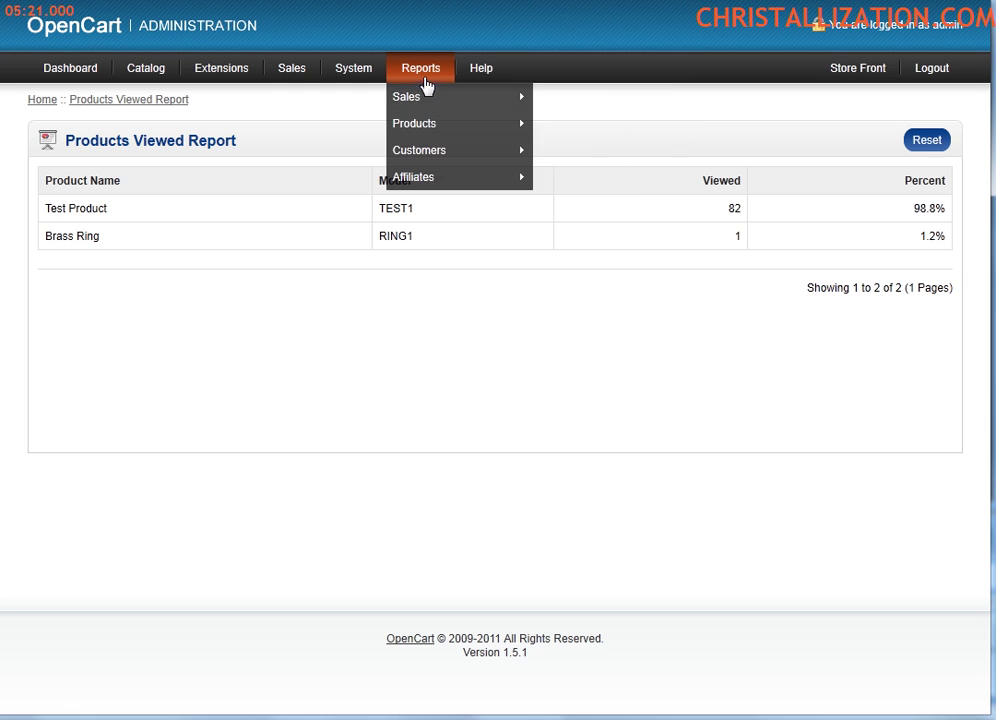
mouse_move(485, 78)
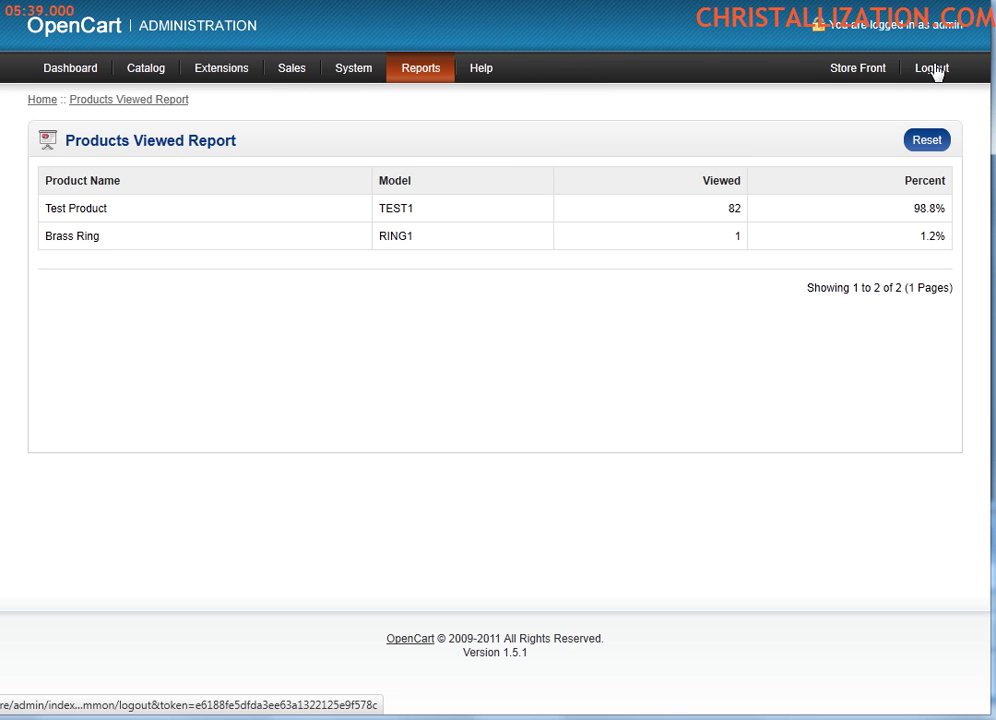
click(855, 72)
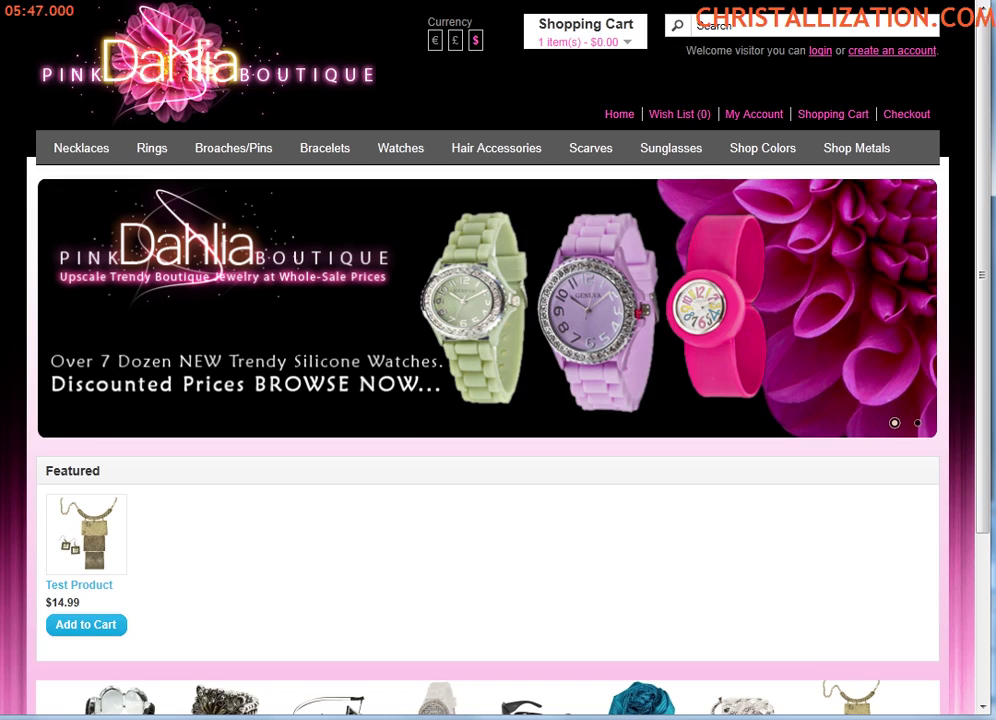
key(ctrl+w)
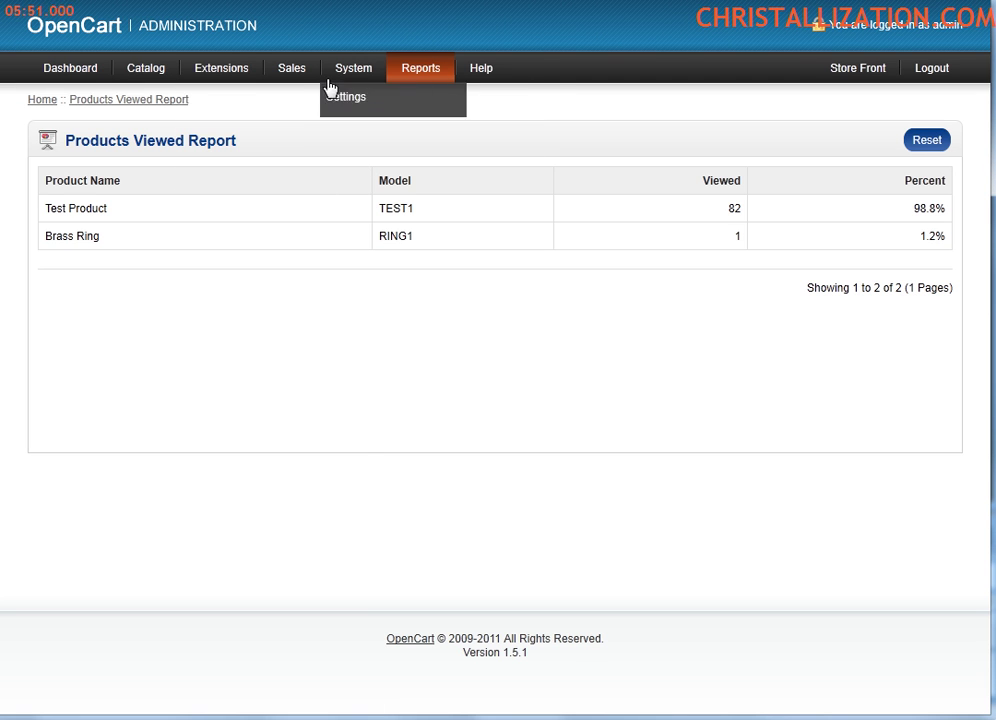
Step: Return to the Pink Dahlia storefront home page featuring Test Product at $14.99
mouse_move(150, 78)
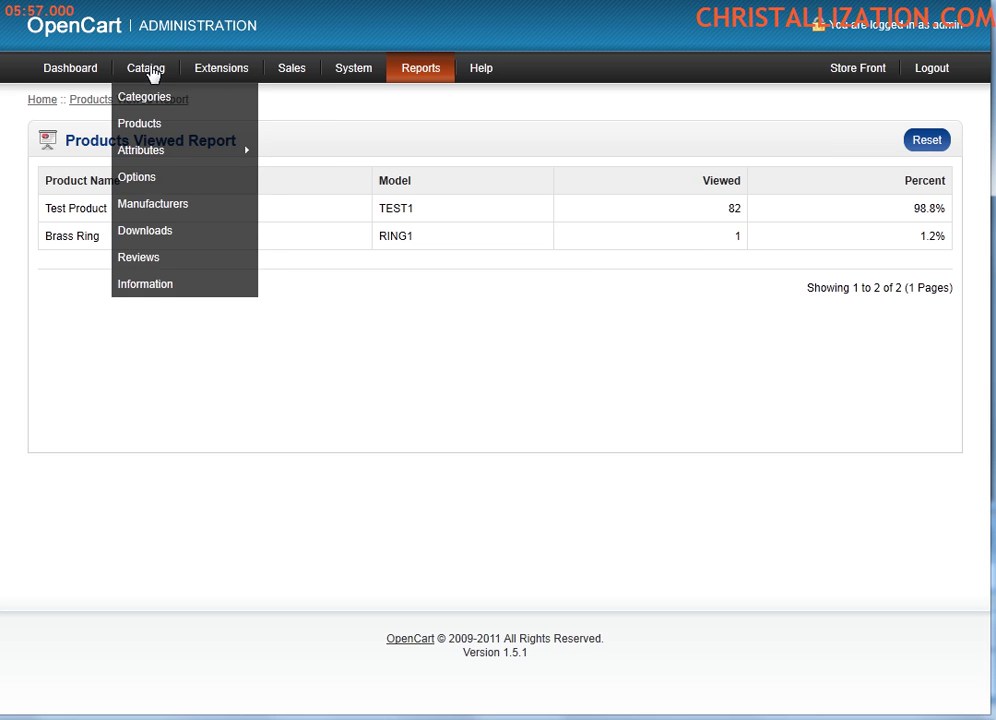
mouse_move(224, 80)
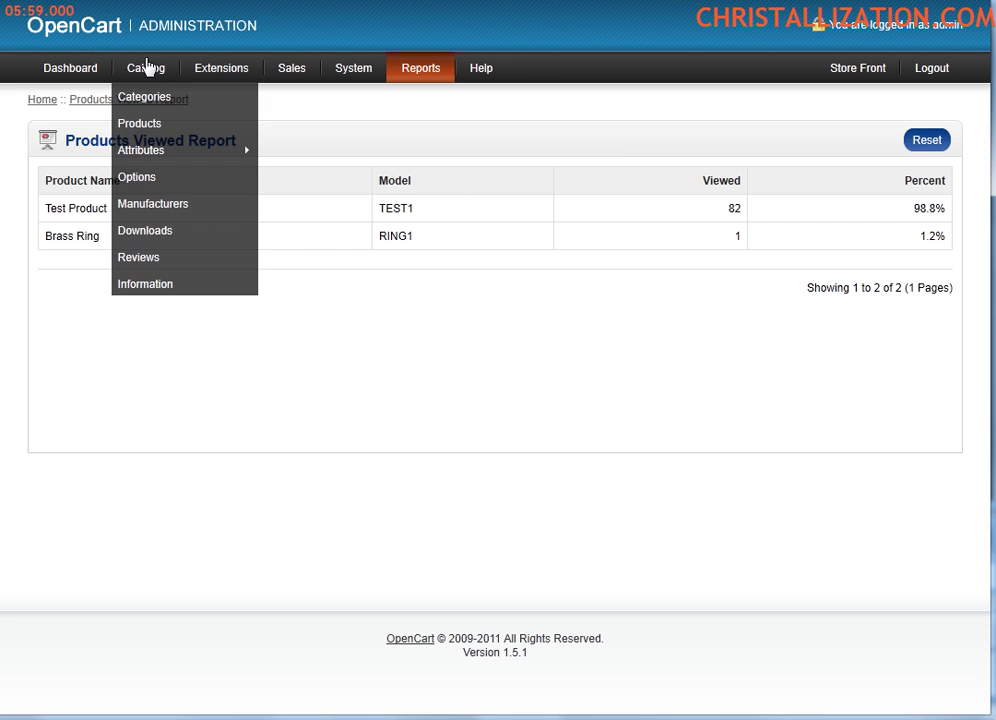
mouse_move(355, 78)
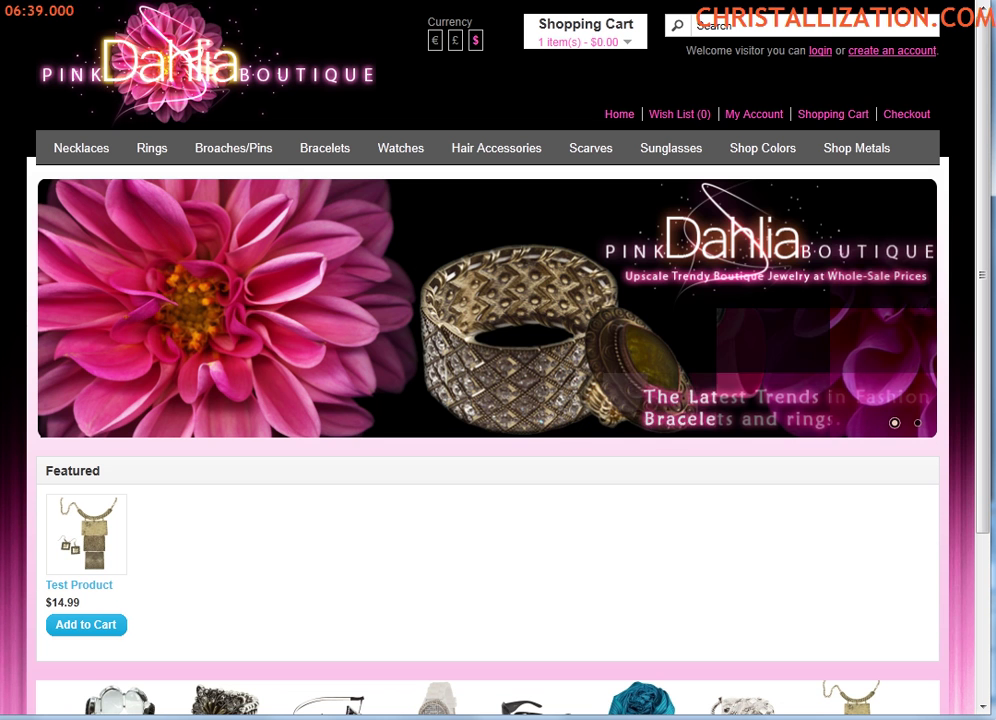
scroll(313, 416, down, 3)
scroll(318, 413, up, 3)
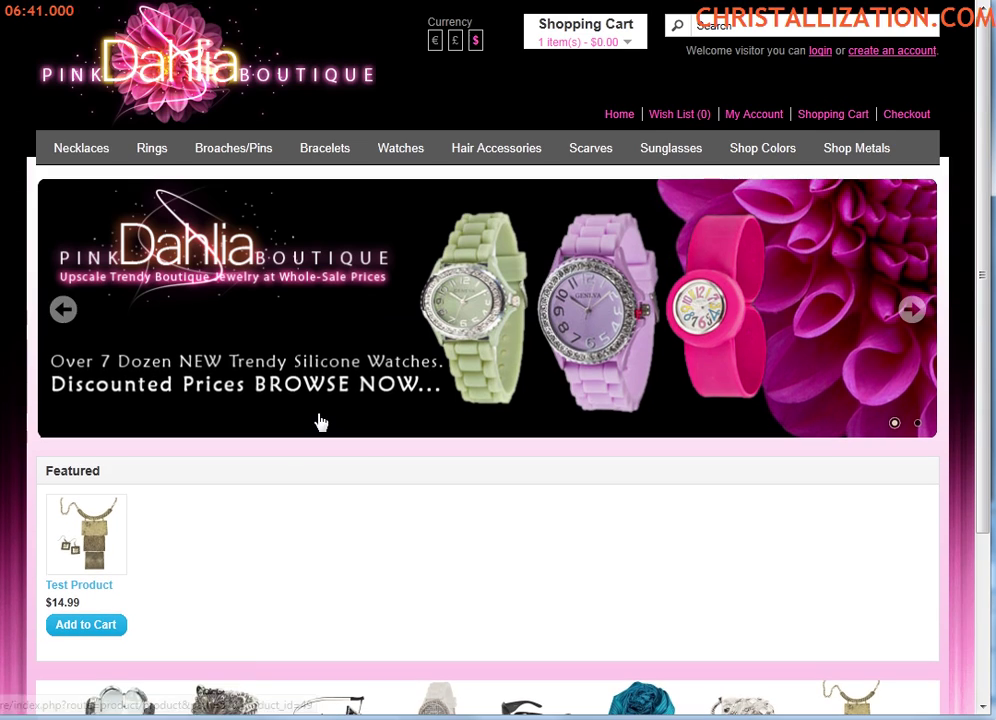
key(ctrl+Tab)
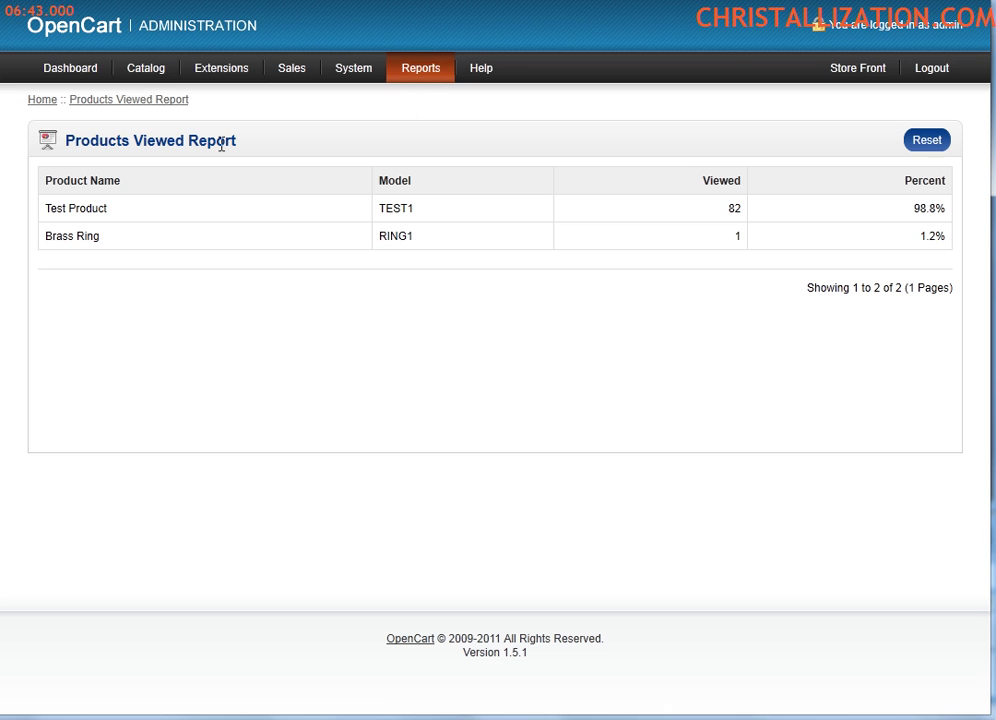
click(80, 70)
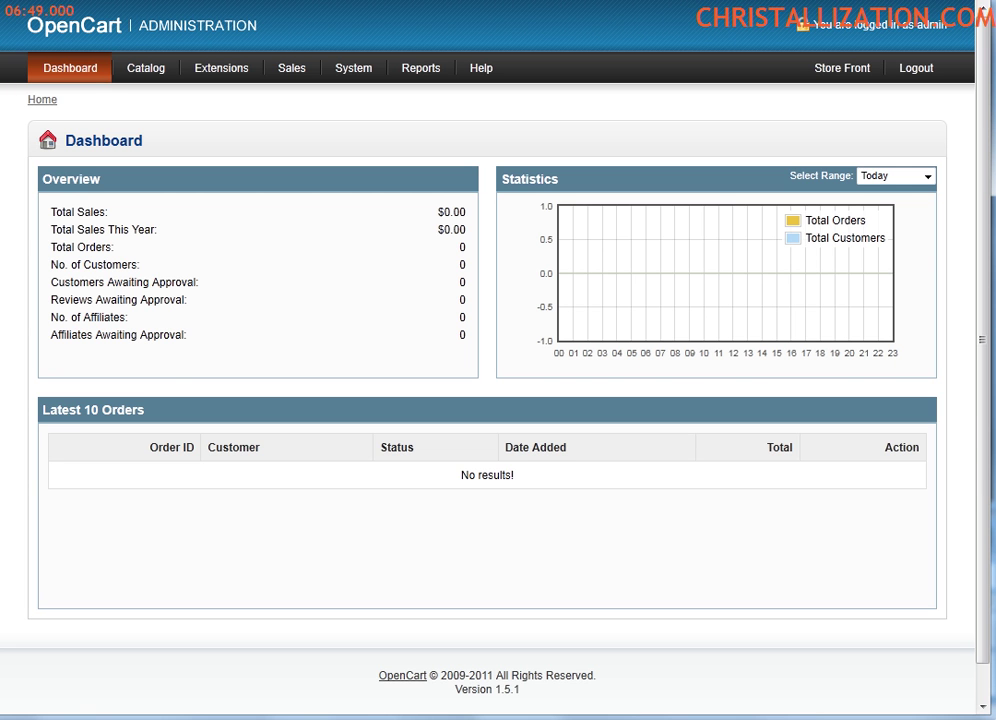
key(ctrl+Tab)
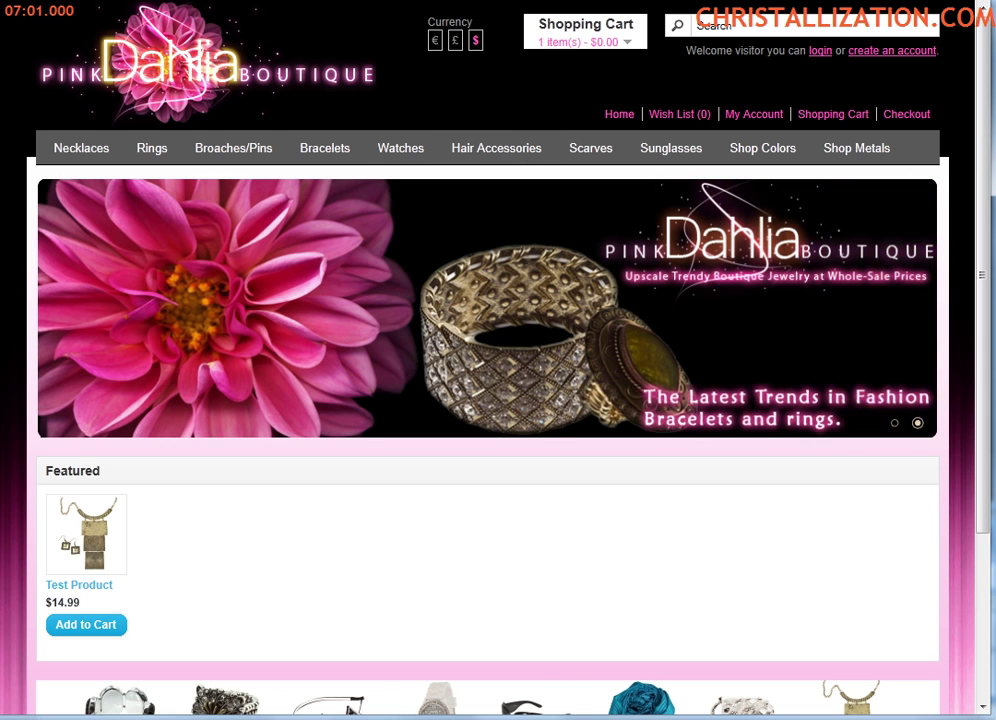
key(ctrl+Tab)
key(ctrl+Tab)
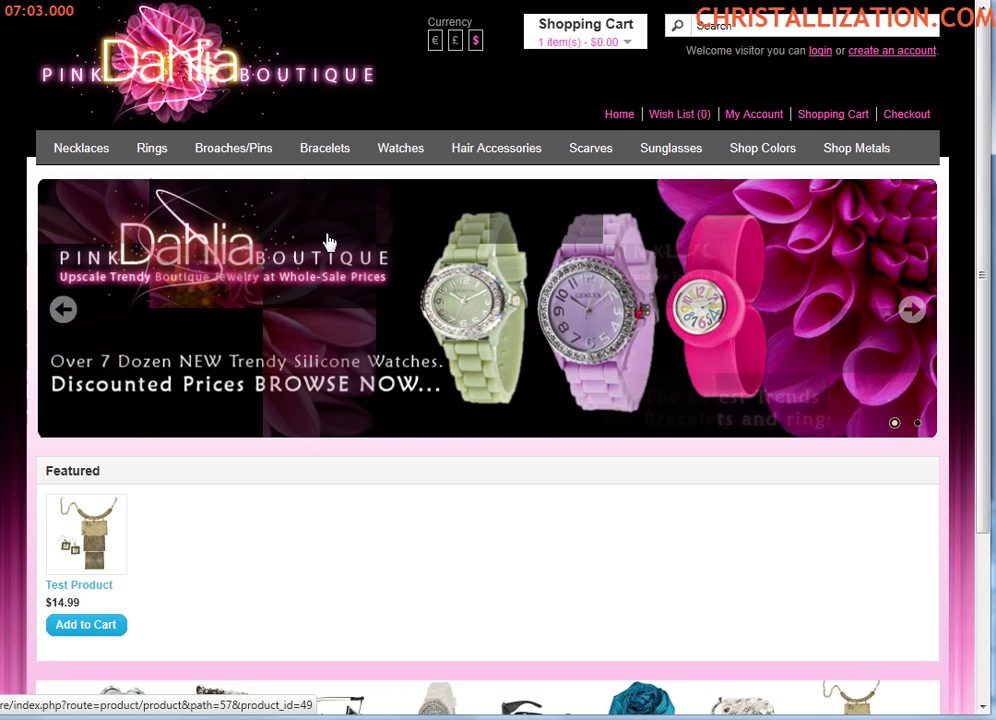